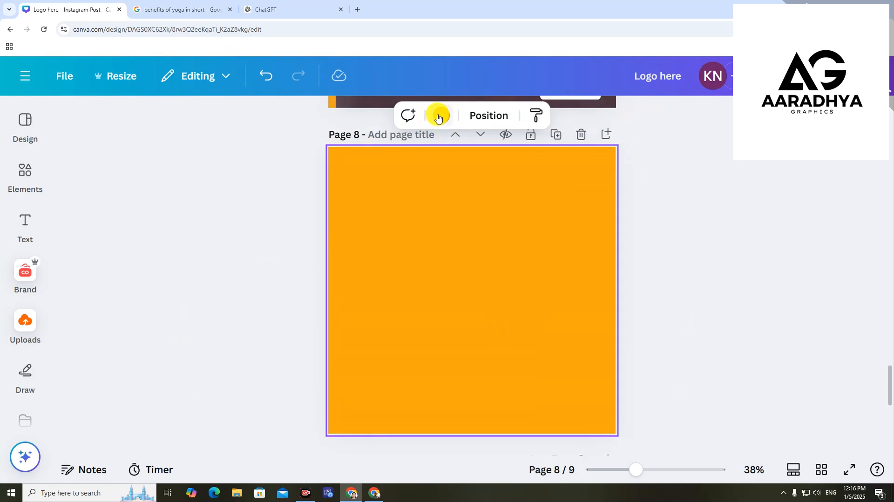
Step: Change the background colour of page 8 to white
click(438, 118)
click(77, 302)
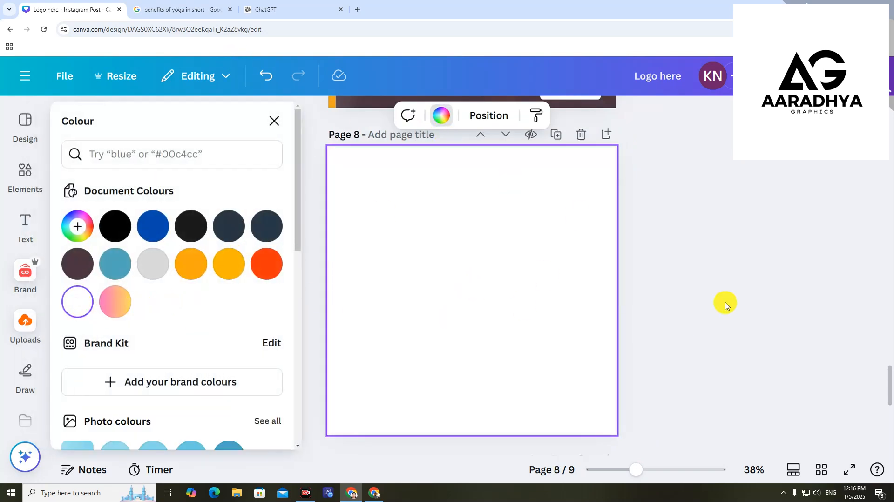
click(735, 250)
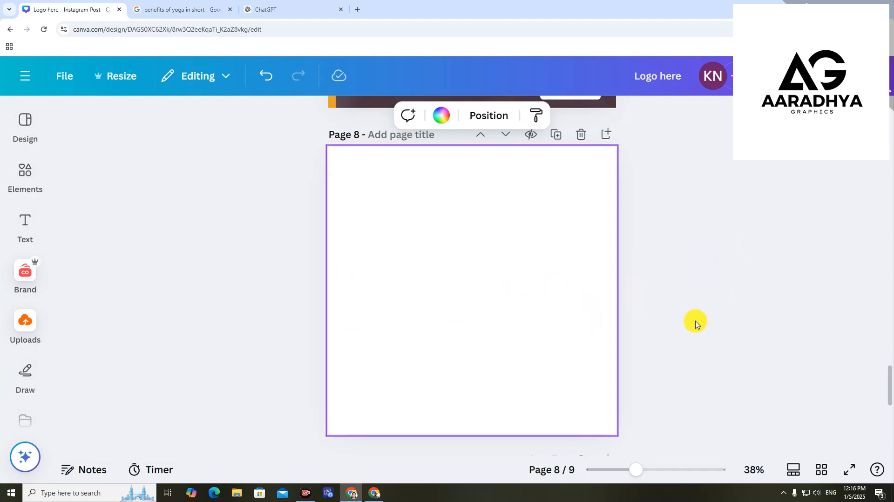
Step: Add a text box reading "international" to page 8 and enlarge it to font size 43.8
scroll(442, 315, down, 1)
scroll(451, 321, up, 1)
scroll(401, 259, up, 2)
scroll(426, 265, down, 2)
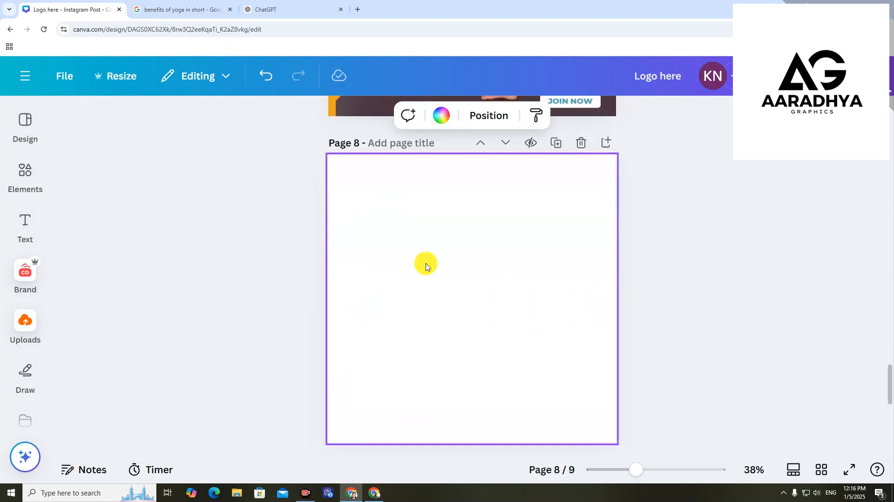
scroll(426, 266, down, 1)
click(24, 216)
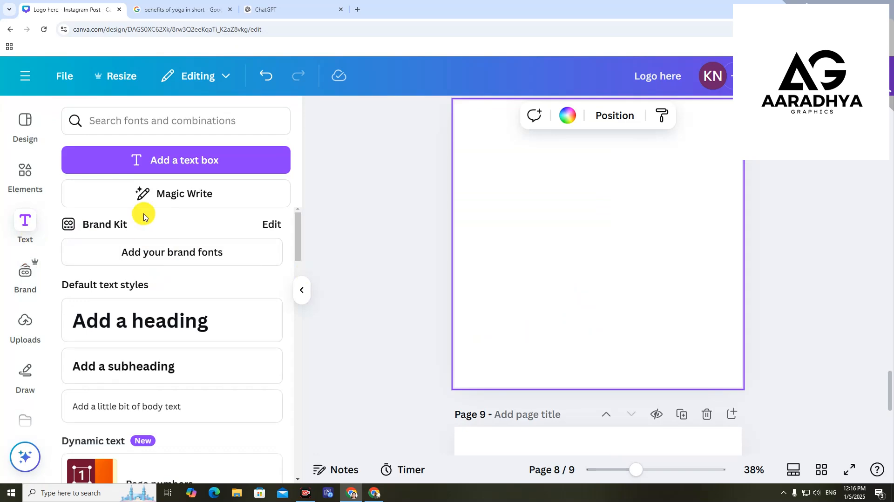
click(209, 159)
click(301, 289)
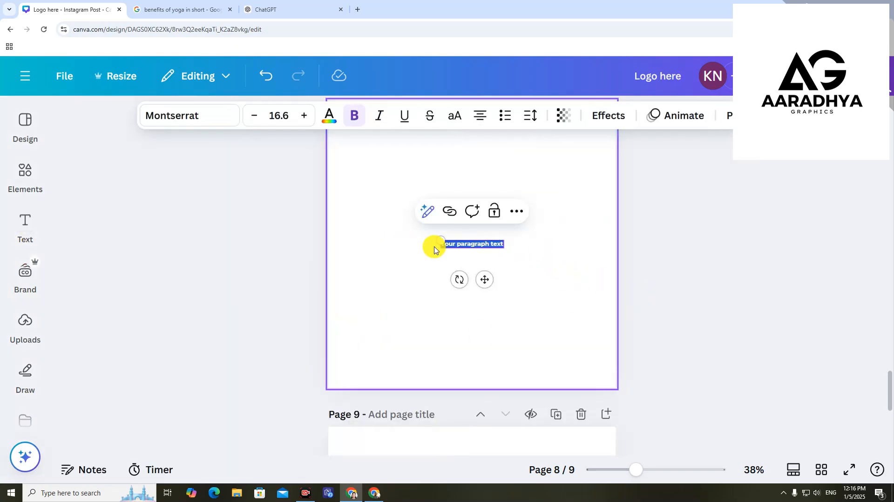
drag(438, 239, 346, 224)
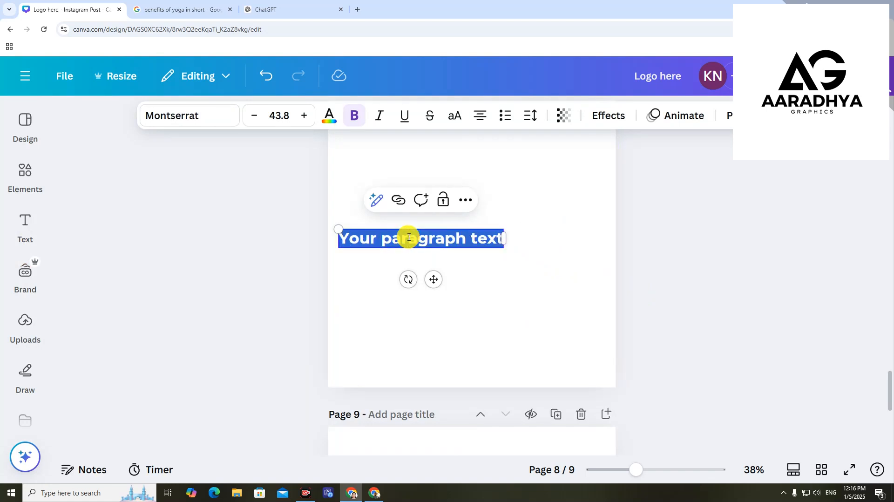
text(international)
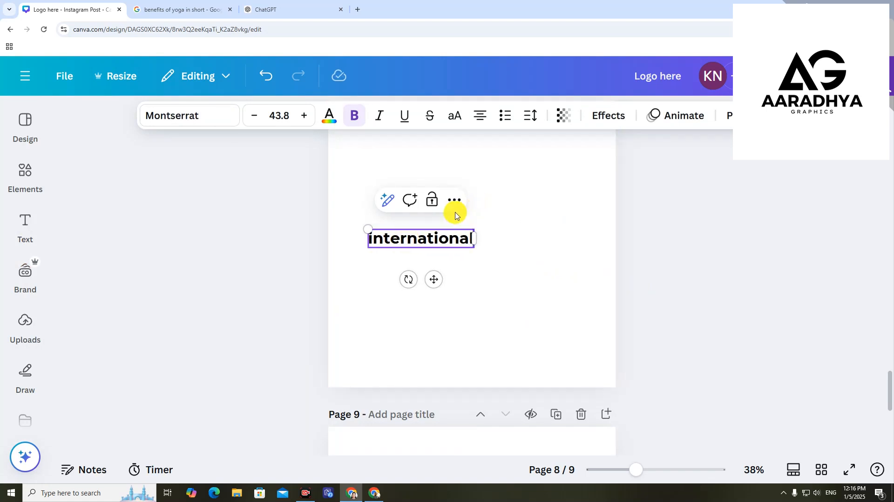
Step: Convert the "international" text to uppercase
click(477, 214)
click(460, 239)
click(455, 115)
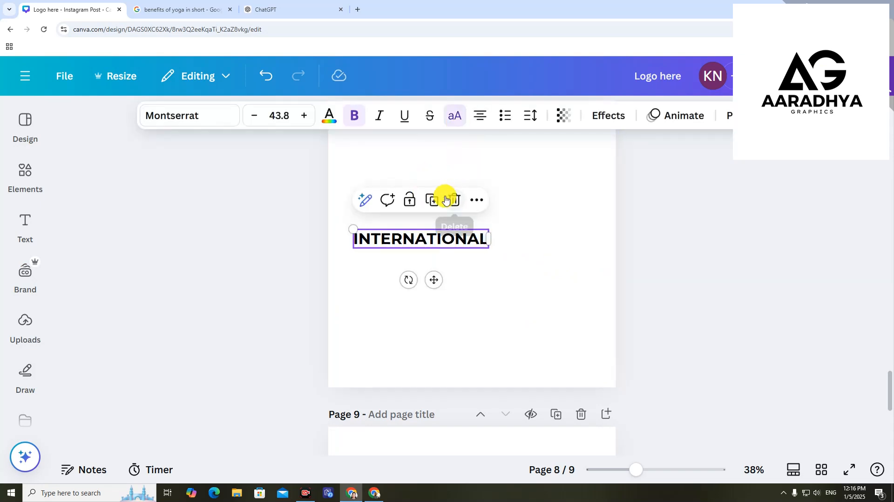
Step: Duplicate the INTERNATIONAL text, place the copy below it and change its wording to "DAY"
click(435, 200)
drag(439, 260, 485, 306)
double_click(484, 304)
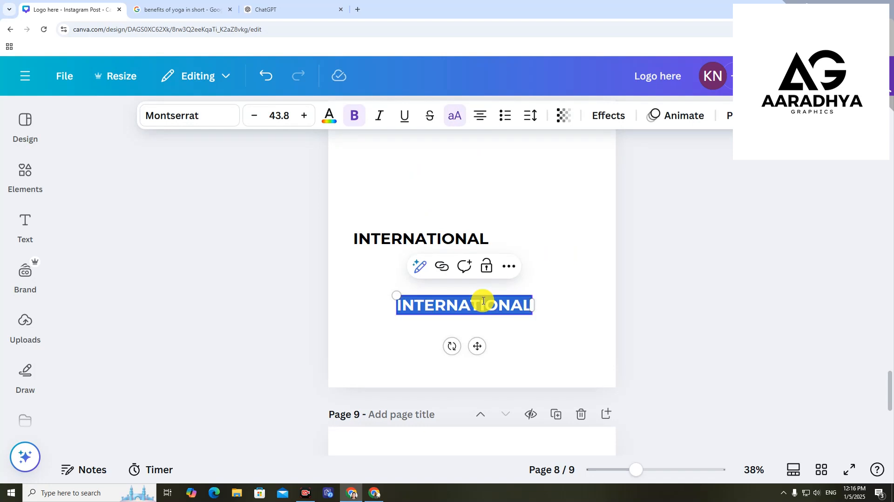
text(DAY)
click(499, 307)
click(463, 303)
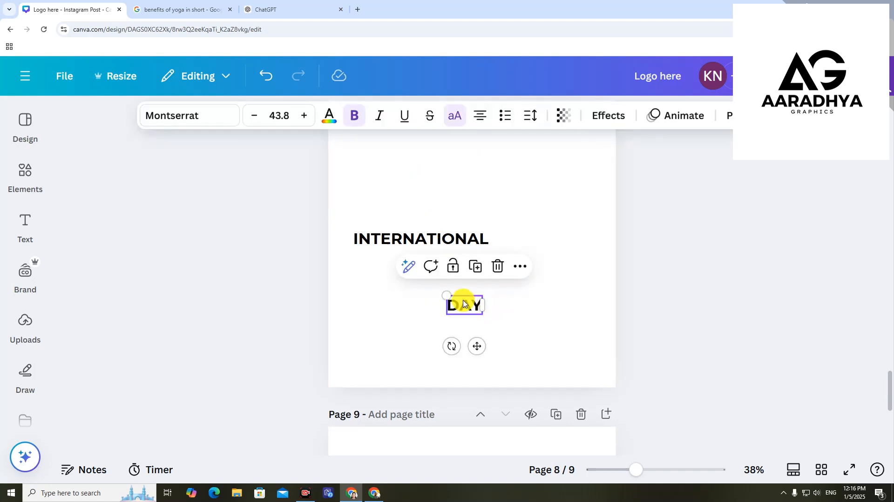
Step: Enlarge DAY to font size 58 and position it lower right on the page, with INTERNATIONAL at the upper left
drag(447, 295, 564, 306)
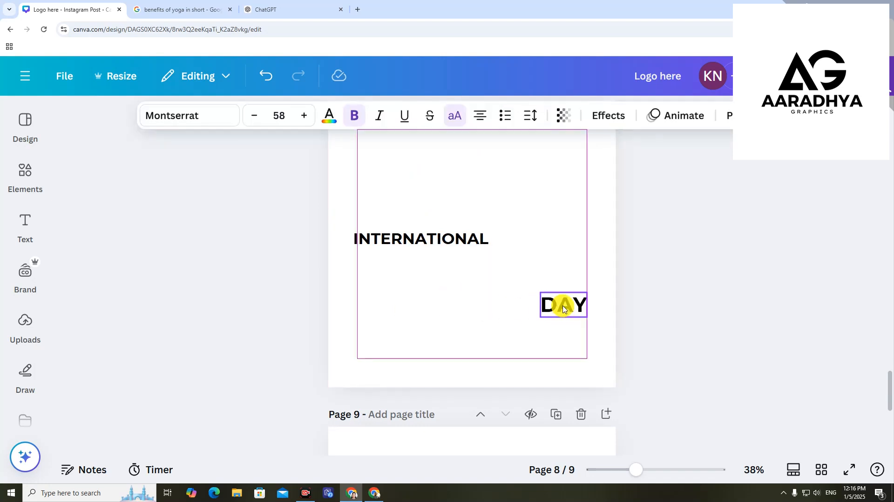
click(691, 305)
drag(414, 234, 401, 174)
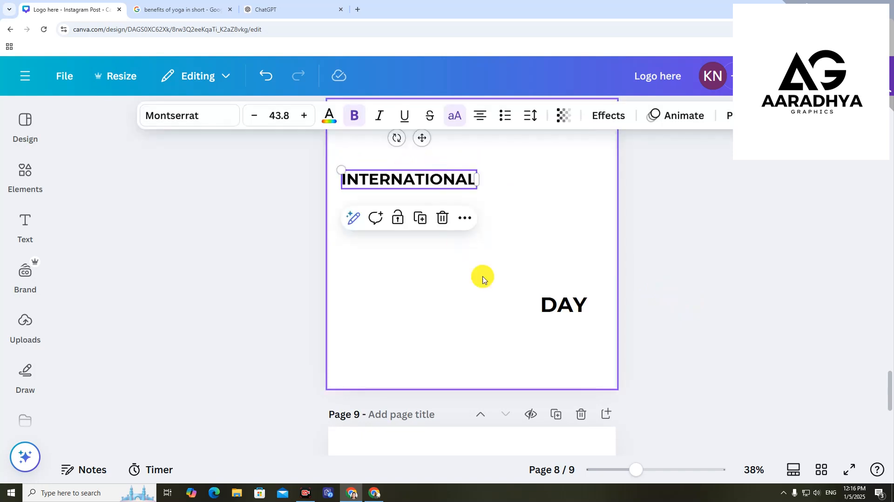
drag(547, 306, 541, 269)
click(393, 250)
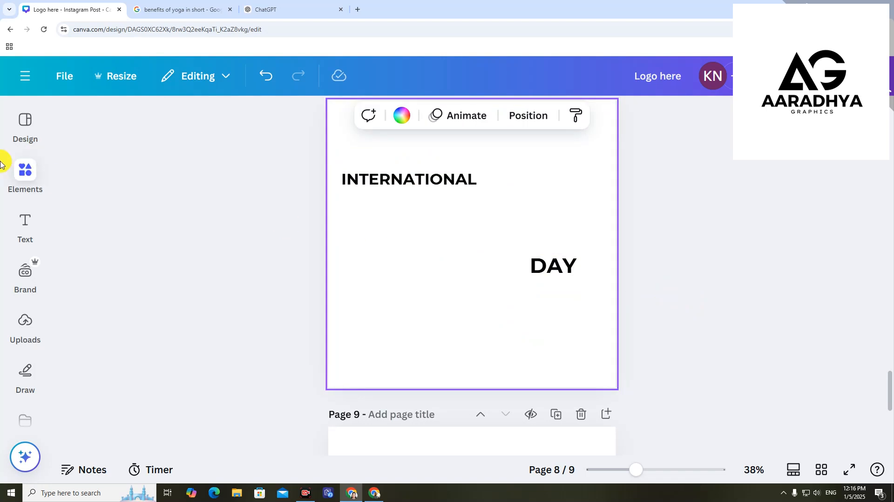
Step: Add a separate text box with an uppercase "Y" below INTERNATIONAL and enlarge it to font size 205
click(25, 226)
click(202, 161)
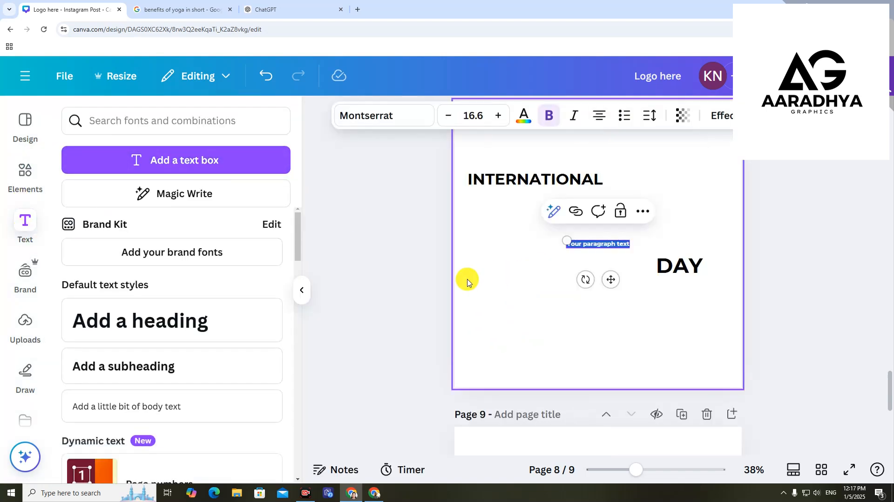
click(302, 289)
text(y)
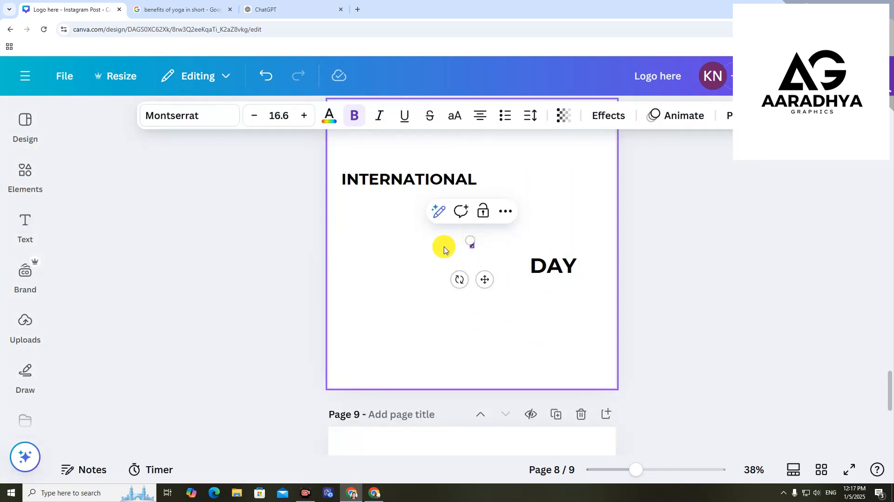
drag(471, 240, 368, 235)
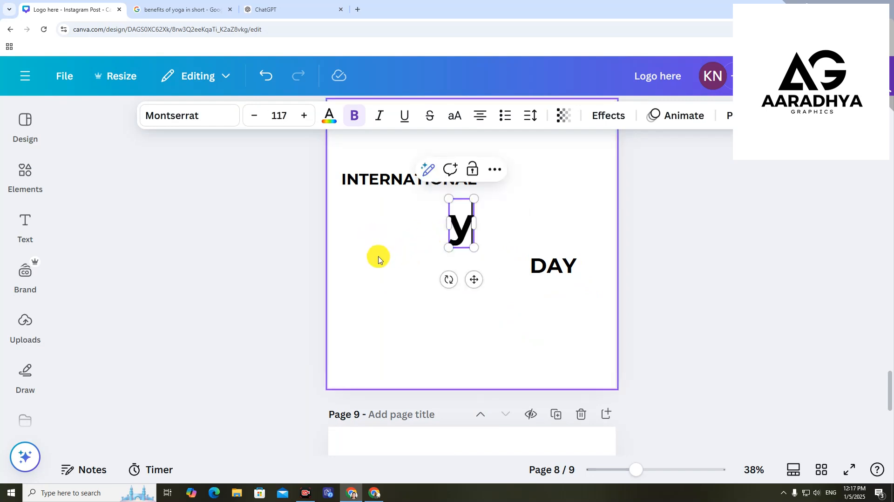
click(455, 116)
Step: Duplicate the letter Y, place the copy beside it and change it to "O"
drag(461, 225, 448, 257)
click(402, 188)
double_click(450, 257)
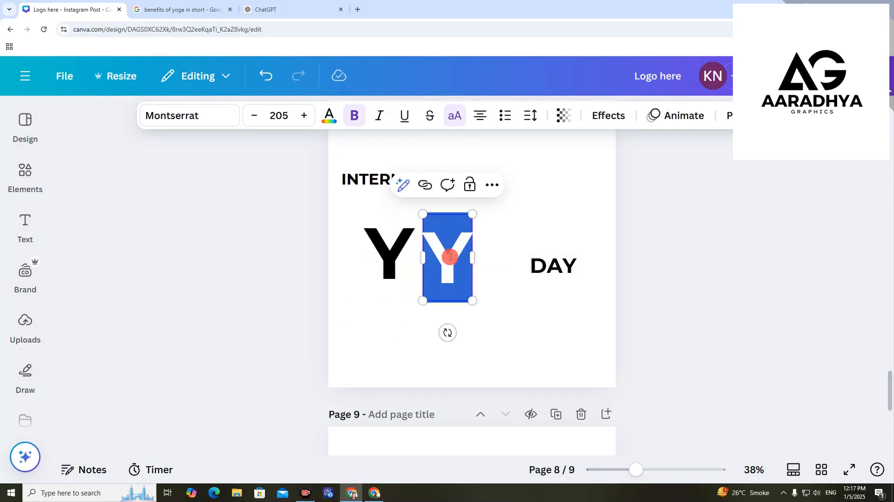
text(O)
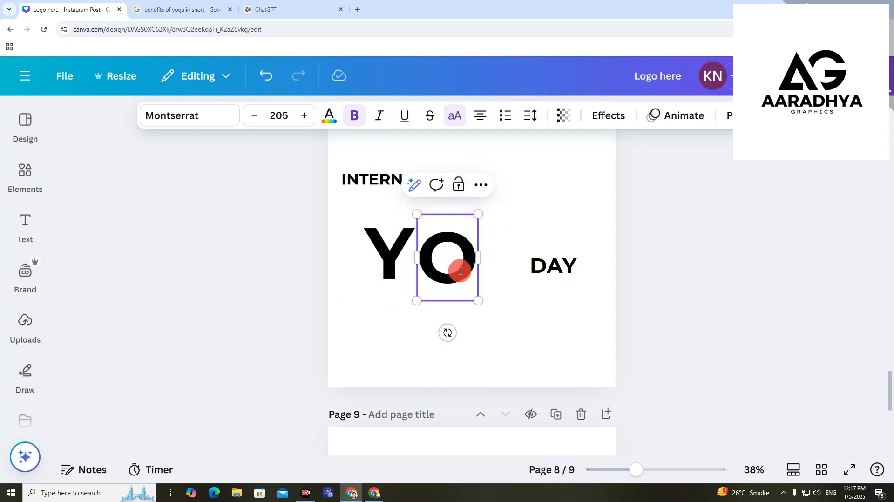
click(466, 310)
Step: Create two more copies of the large letter below the first two and change them to "G" and "A"
click(455, 256)
click(459, 184)
drag(459, 260, 480, 358)
double_click(509, 260)
text(G)
click(535, 303)
click(429, 260)
double_click(480, 358)
text(A)
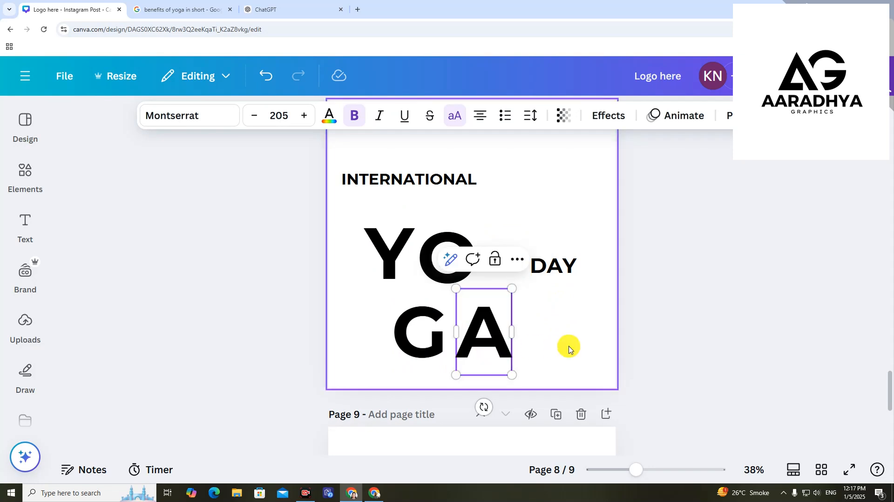
click(568, 345)
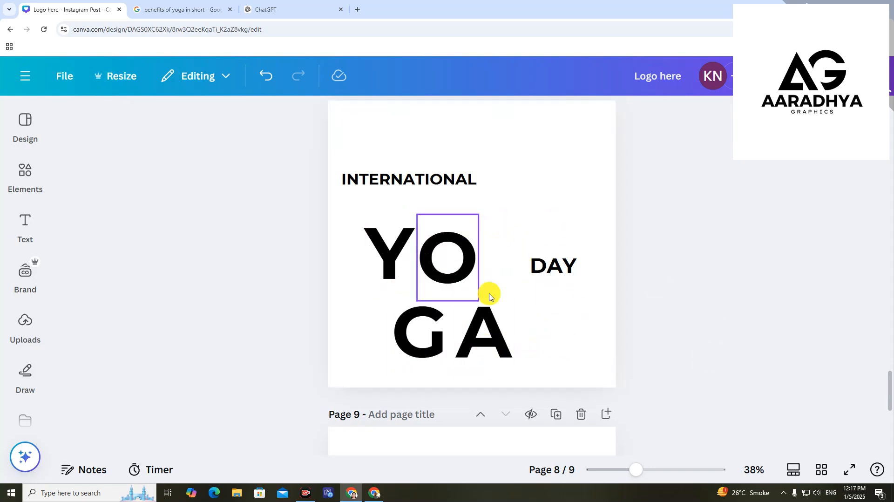
Step: Move INTERNATIONAL slightly up and line up the four large letters in one row beneath it to read YOGA
drag(399, 177, 392, 157)
click(517, 242)
drag(385, 267, 391, 225)
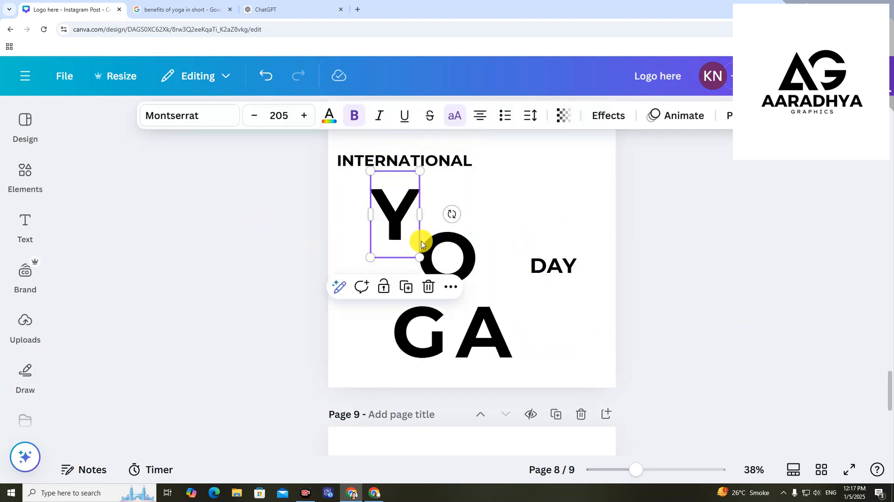
drag(437, 269, 435, 220)
drag(417, 336, 510, 222)
drag(490, 345, 577, 224)
click(387, 206)
Step: Set the font of the INTERNATIONAL text to Bebas Neue
click(353, 160)
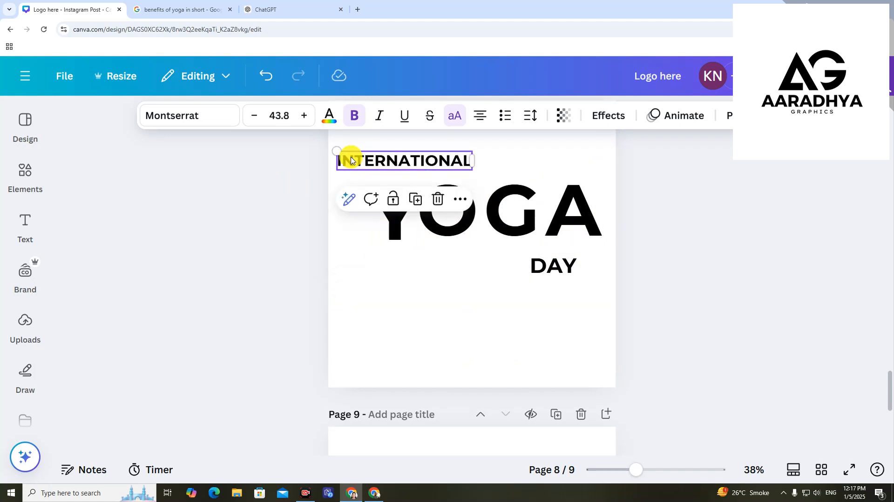
click(198, 113)
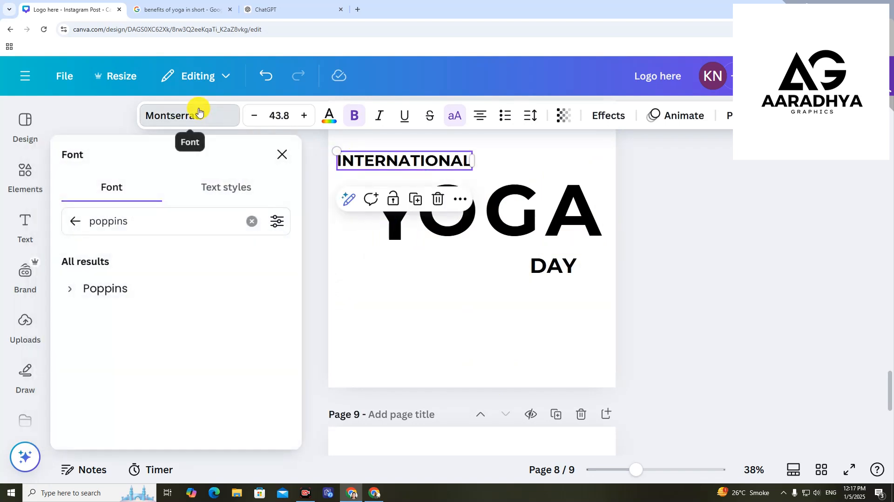
click(80, 224)
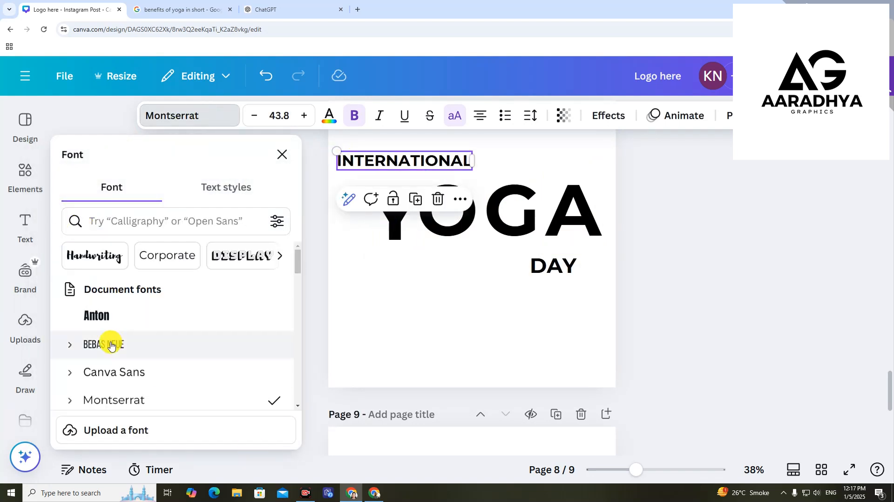
click(112, 344)
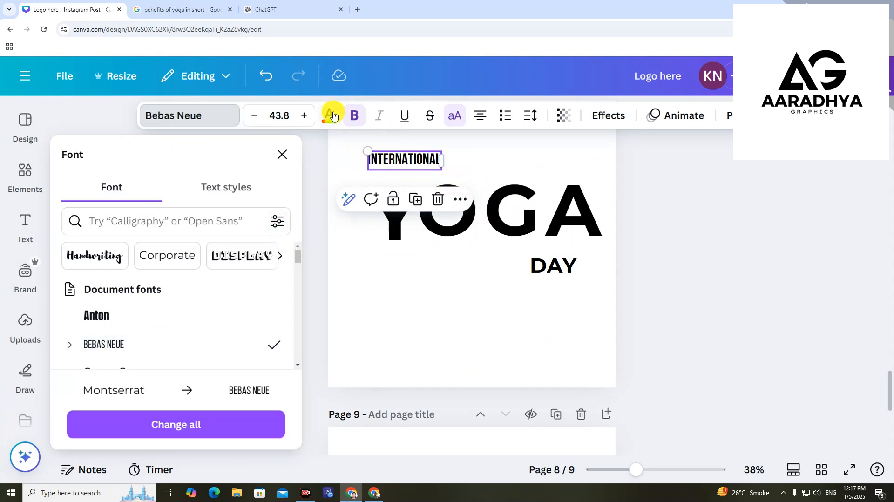
Step: Increase INTERNATIONAL to font size 55.8 and move it down and left, closer to the YOGA letters
click(301, 115)
click(301, 115)
click(301, 115)
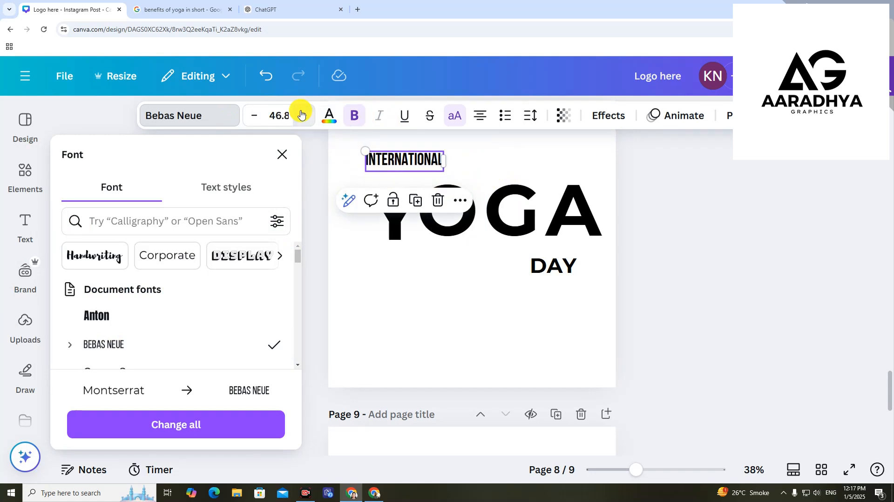
click(302, 115)
click(301, 115)
click(301, 115)
click(302, 115)
click(302, 115)
click(301, 115)
click(302, 115)
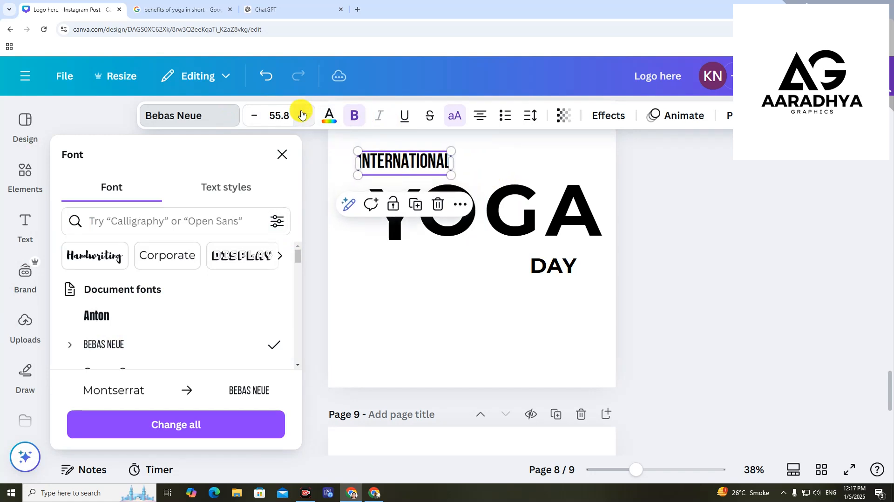
click(283, 154)
click(499, 313)
drag(408, 167, 398, 171)
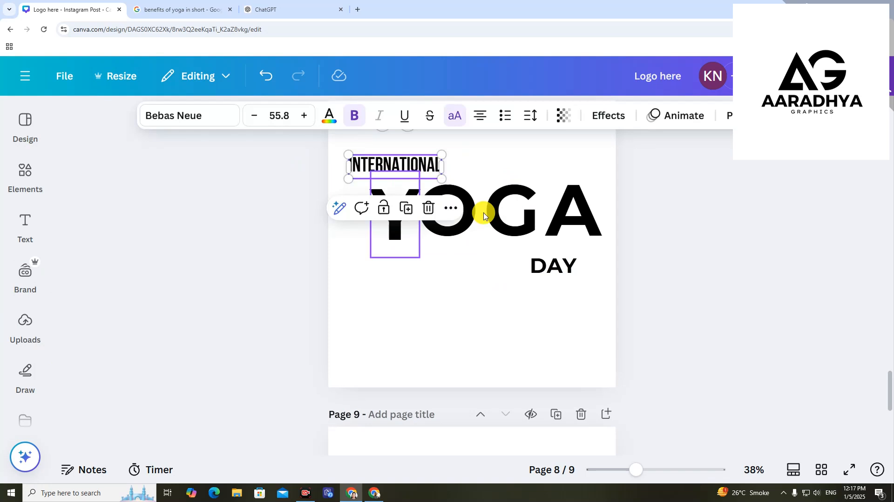
Step: Copy the INTERNATIONAL text style onto DAY and move DAY up just beneath the letter A
click(444, 212)
click(511, 271)
click(561, 262)
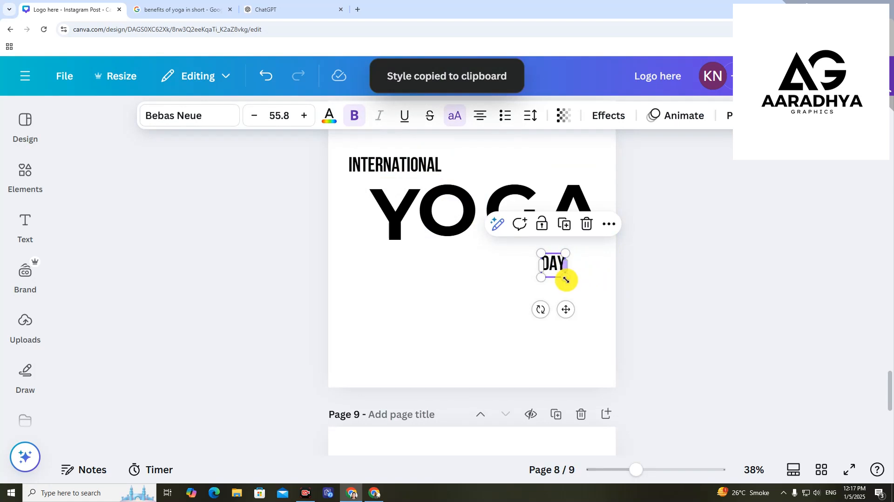
click(846, 329)
drag(562, 266, 571, 257)
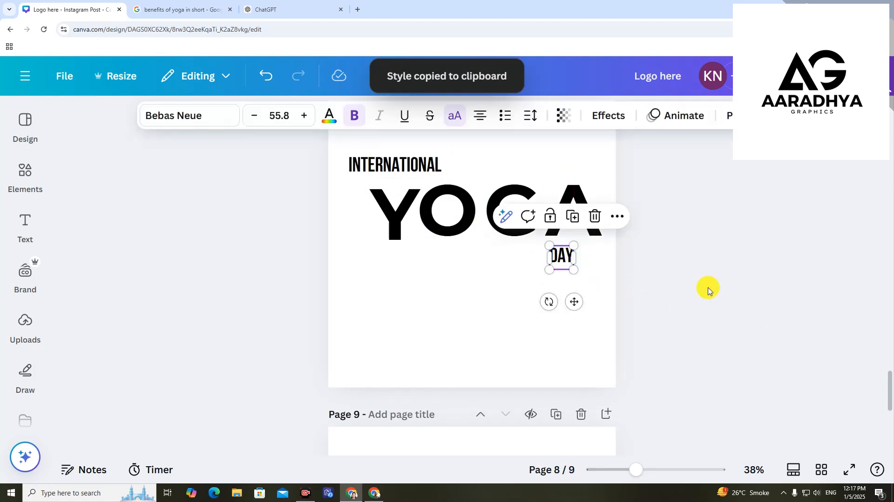
click(709, 291)
Step: Set the font of the letter Y to Poppins in a heavier weight
click(413, 233)
click(219, 114)
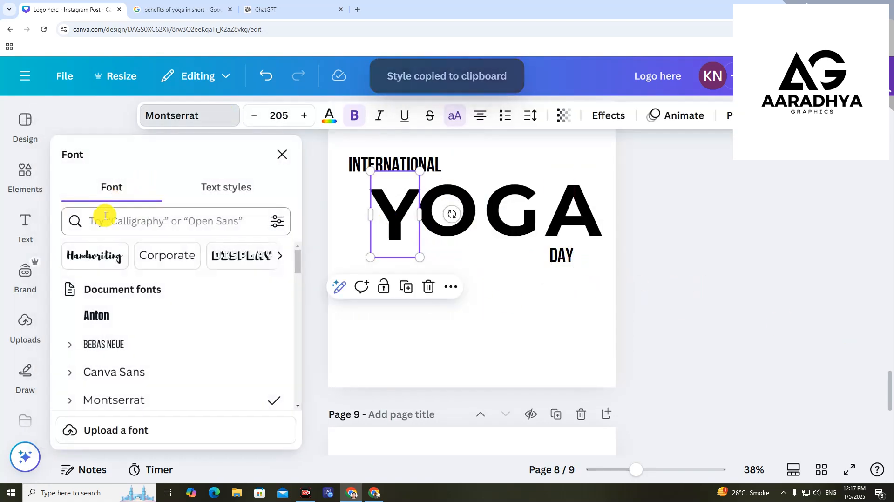
click(115, 220)
text(poip)
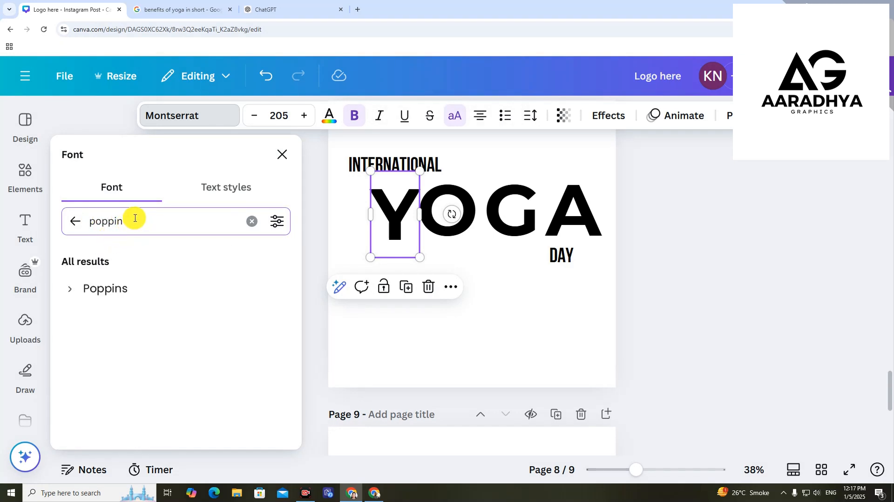
click(133, 300)
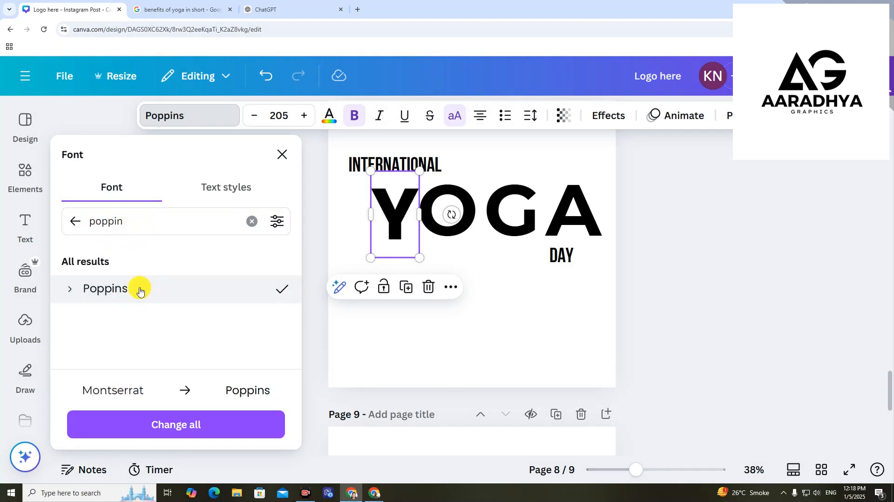
click(76, 290)
scroll(77, 291, down, 5)
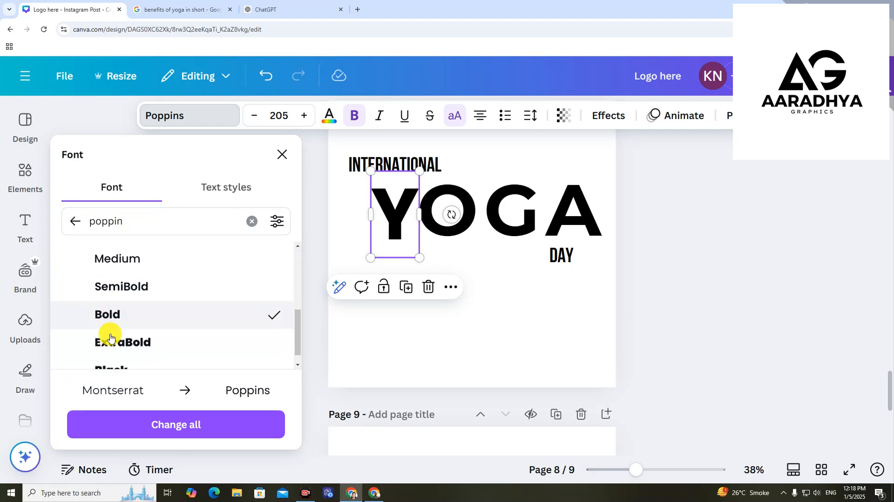
click(143, 327)
click(343, 343)
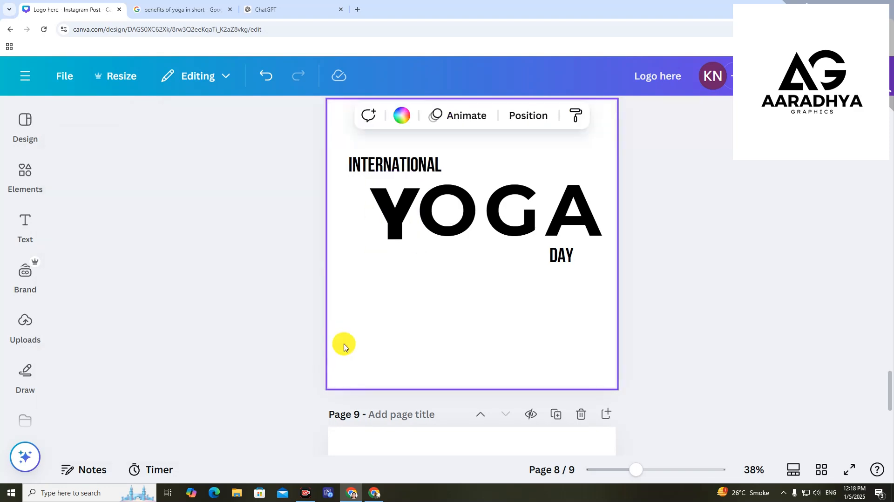
Step: Copy the style of the letter Y onto the letters O, G and A so all of YOGA uses the heavier Poppins
click(393, 233)
click(448, 288)
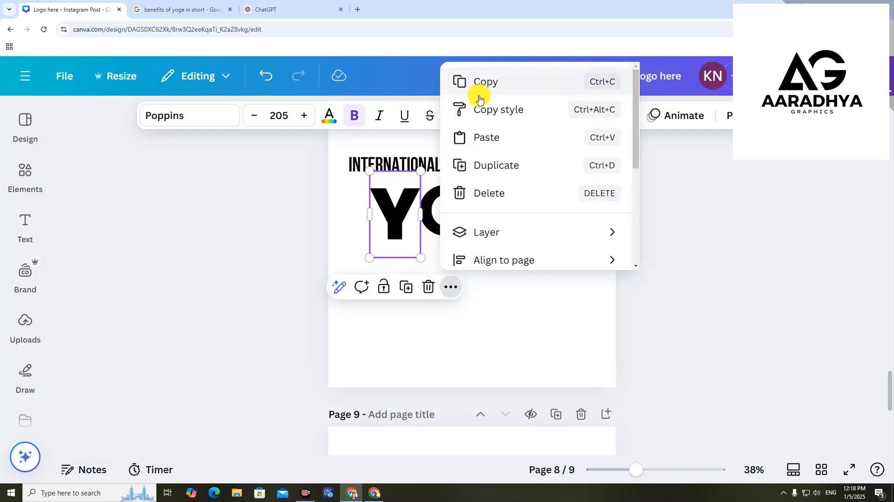
click(463, 110)
click(447, 225)
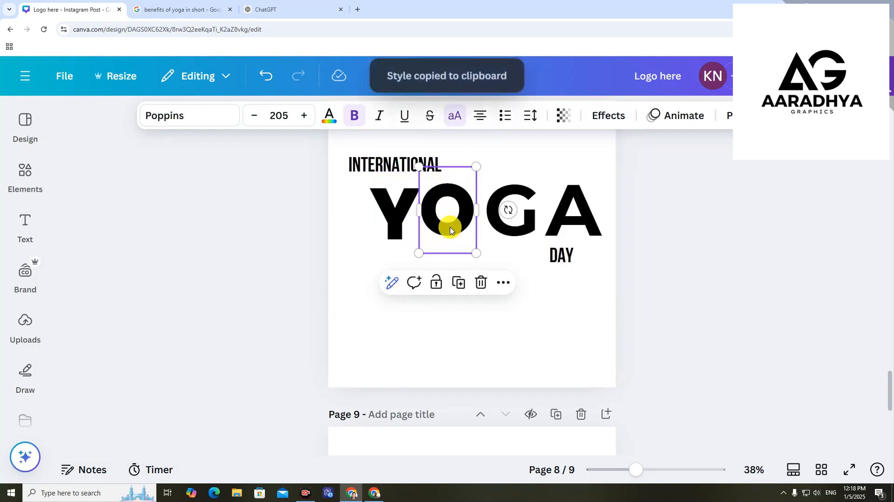
click(505, 284)
click(559, 107)
click(499, 205)
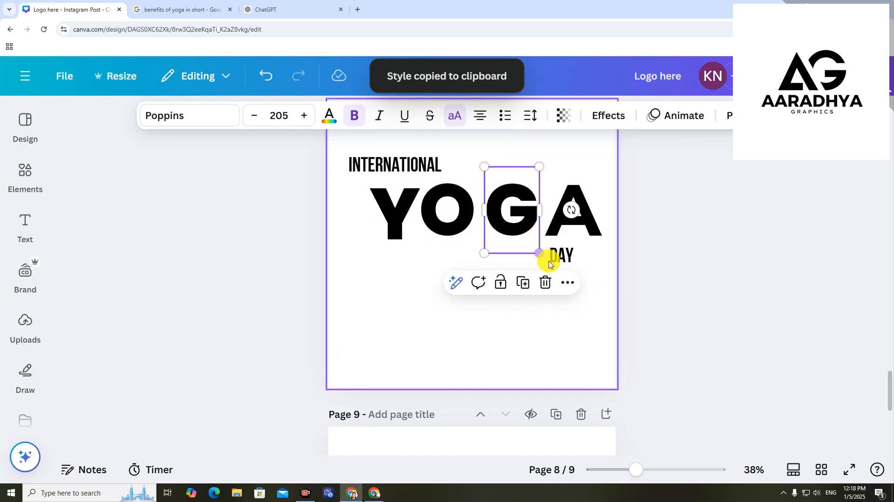
click(567, 283)
click(633, 110)
click(588, 217)
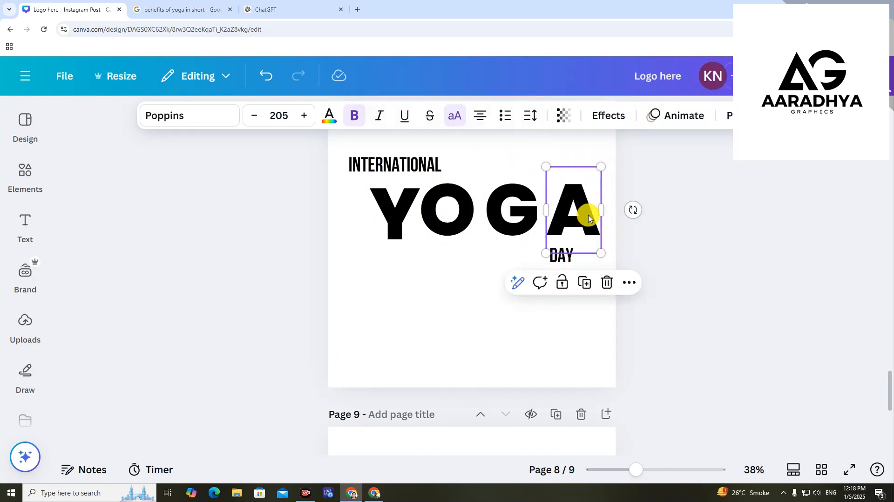
click(750, 323)
Step: Move the Y up and left in line with the other letters and shift O, G and A slightly left
drag(381, 228, 371, 223)
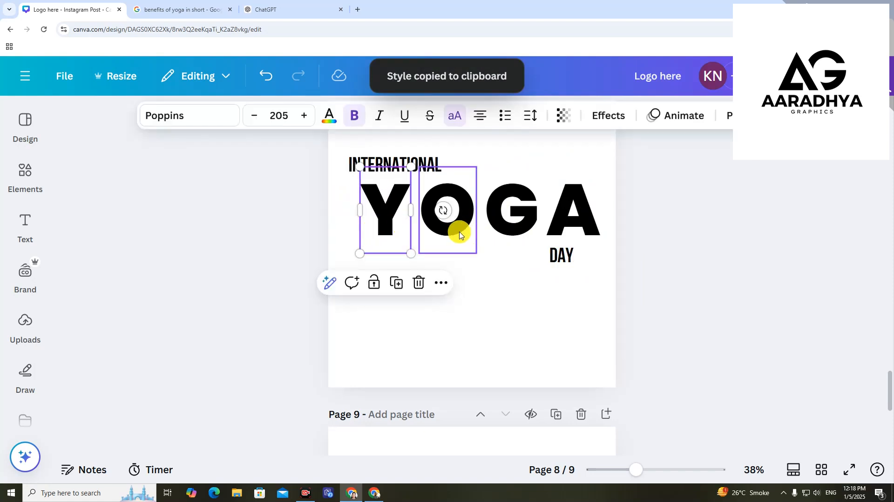
drag(459, 234, 451, 231)
click(504, 235)
drag(505, 236, 547, 225)
click(685, 303)
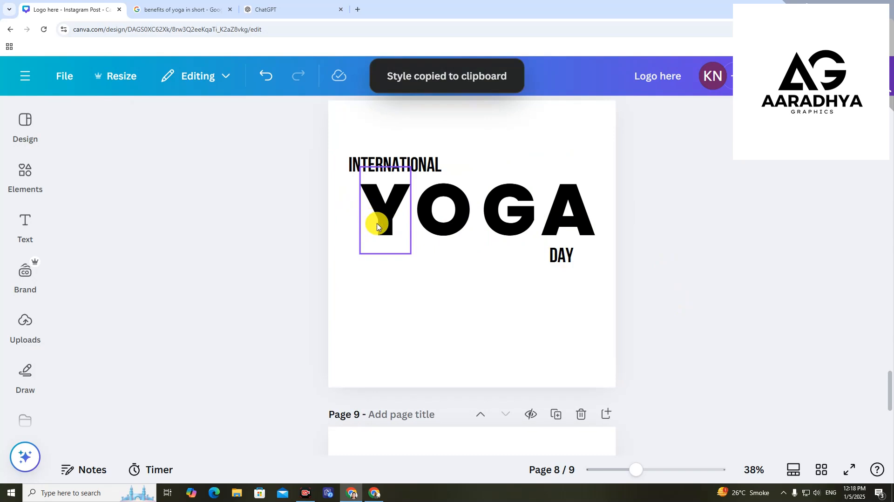
Step: Enlarge the letter Y to font size 249 and nudge the letter O slightly down
click(378, 227)
click(591, 285)
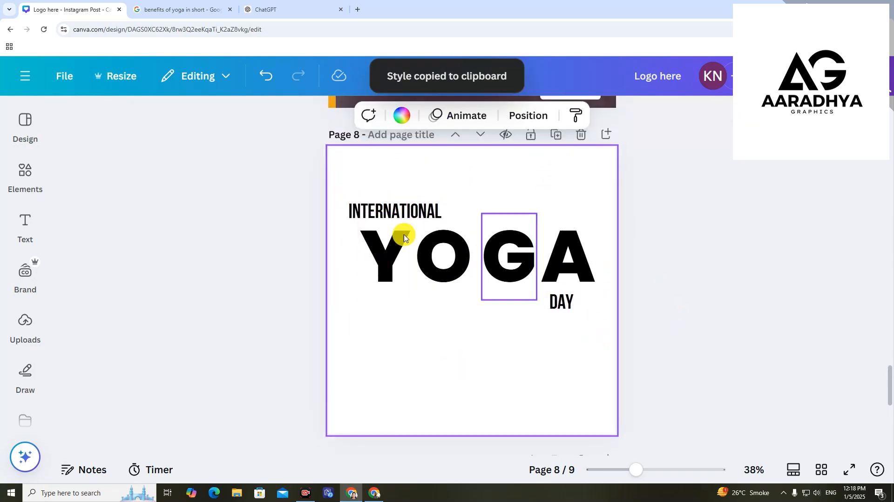
click(403, 238)
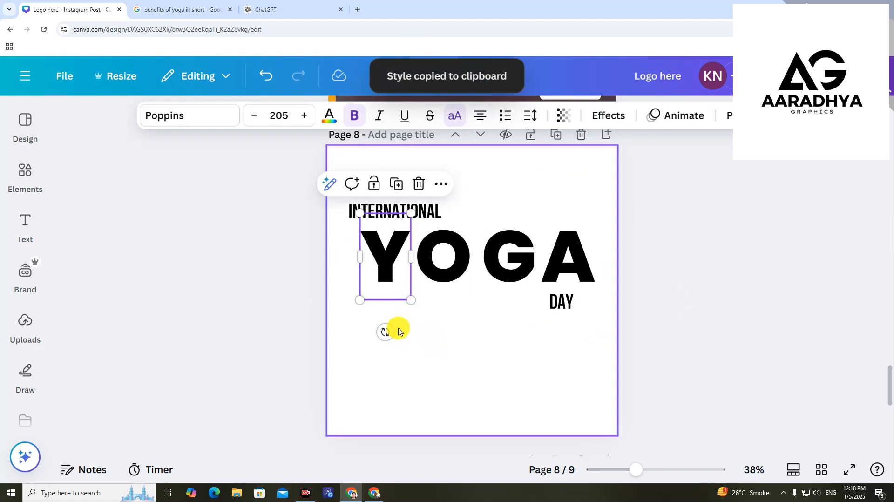
drag(411, 300, 432, 314)
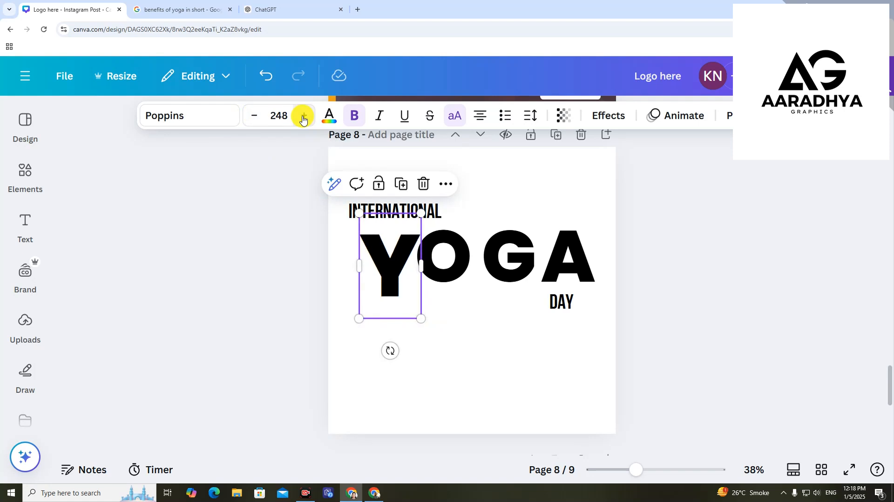
click(445, 365)
drag(396, 264, 443, 275)
Step: Copy the enlarged Y's style onto the letters O, G and A
click(415, 219)
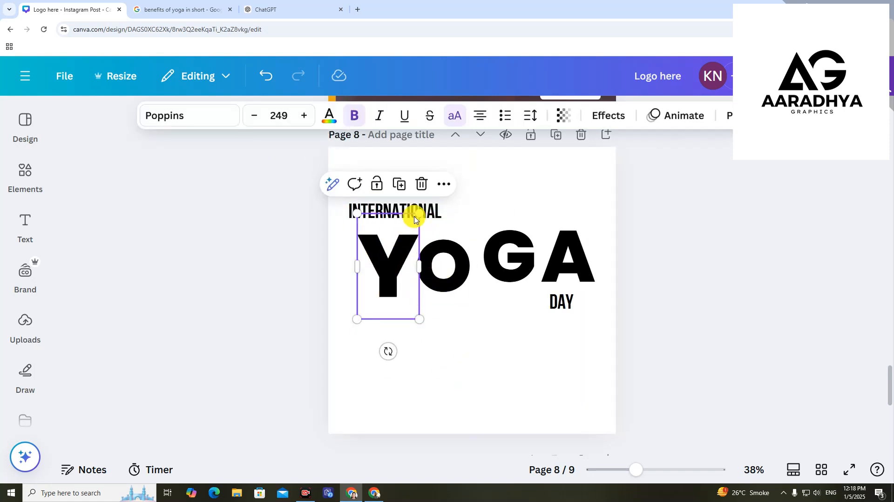
click(444, 193)
click(470, 250)
click(443, 265)
click(497, 192)
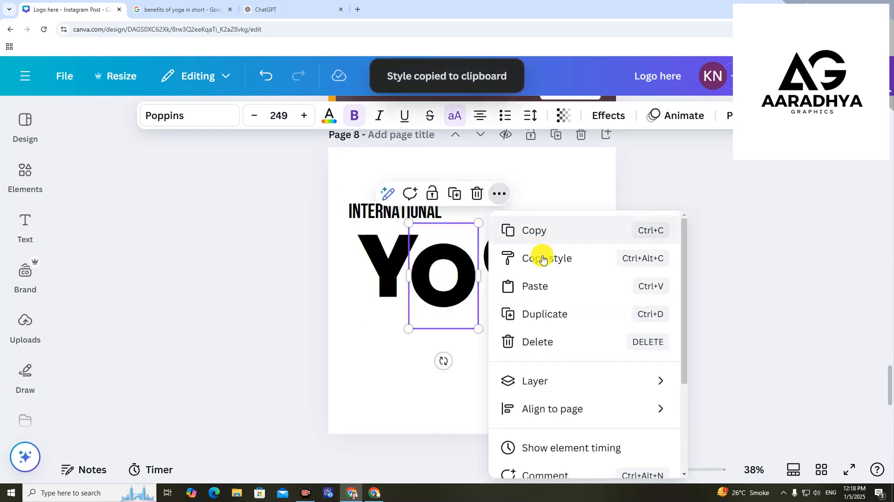
click(542, 258)
click(509, 253)
click(577, 187)
click(575, 249)
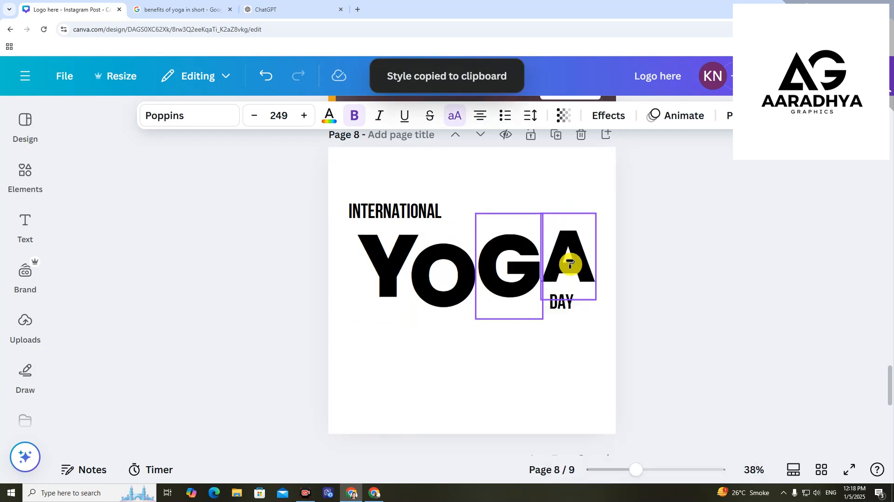
click(570, 264)
click(608, 333)
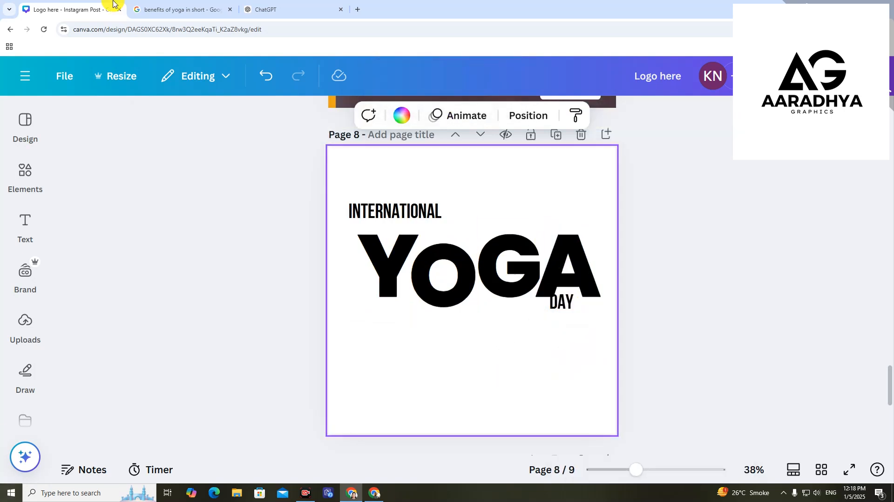
Step: Move DAY down clear of the title and arrange the letters Y, O, G and A side by side on one line
click(692, 299)
drag(569, 302, 588, 367)
drag(601, 263, 595, 289)
click(758, 347)
drag(361, 267, 351, 268)
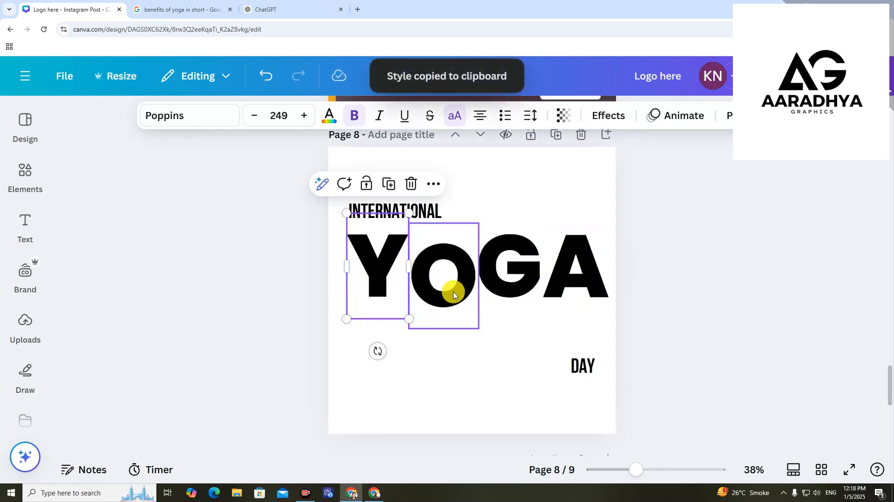
drag(454, 293, 454, 282)
drag(527, 293, 529, 293)
click(624, 305)
click(572, 294)
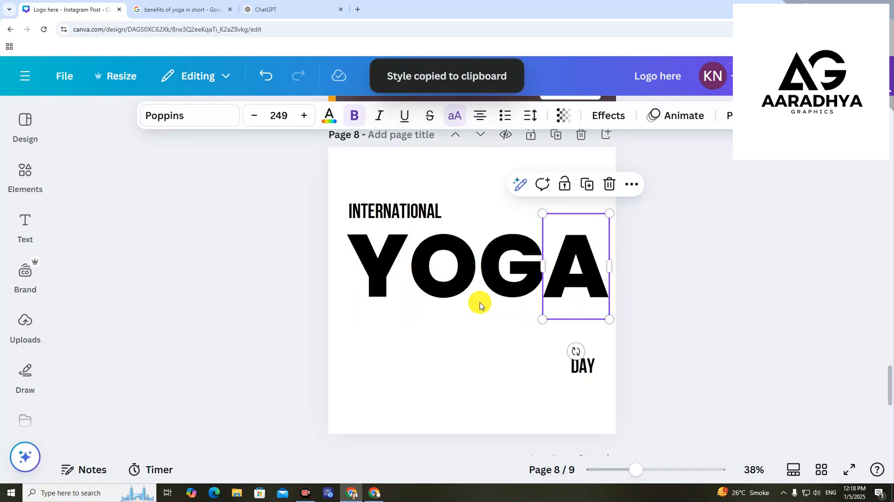
click(387, 293)
click(483, 367)
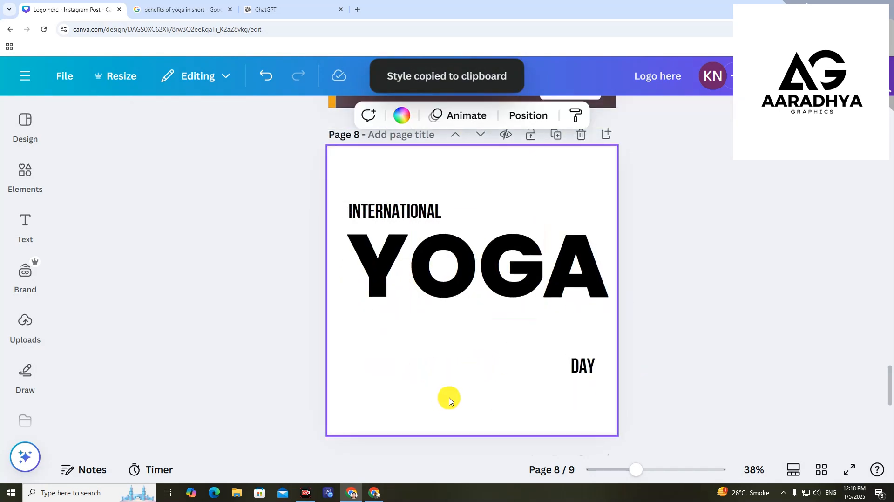
Step: Set the page background to the orange document colour
click(400, 115)
click(189, 263)
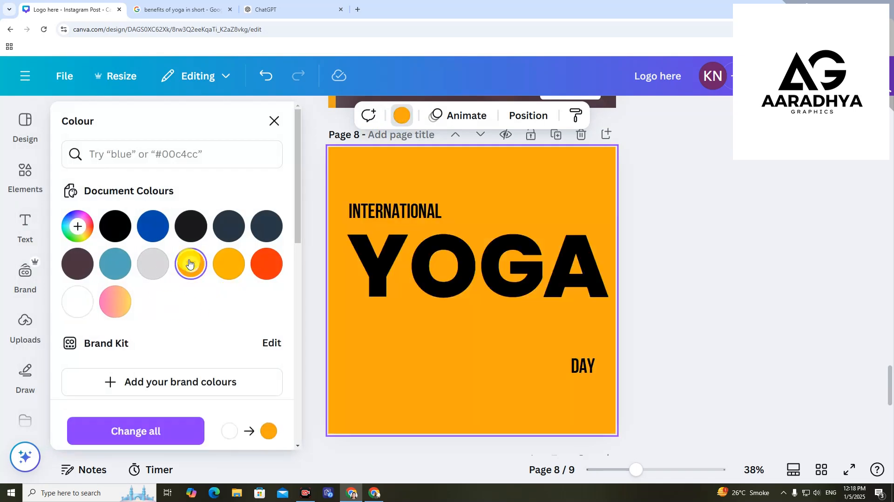
click(758, 330)
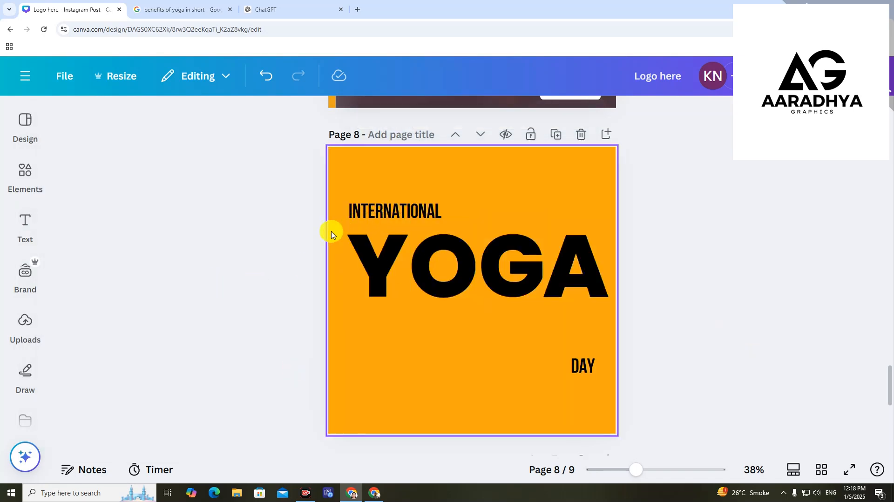
Step: Change the colour of all four YOGA letters to white
drag(289, 229, 604, 319)
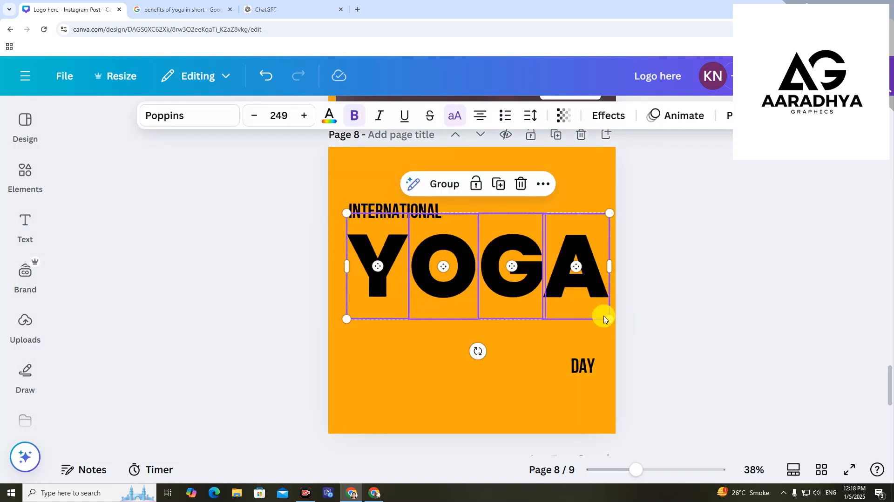
click(330, 125)
click(77, 335)
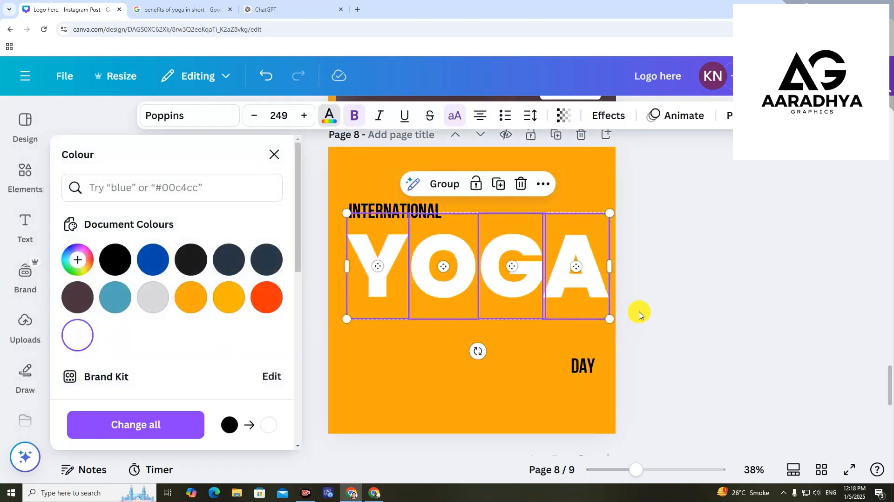
click(717, 293)
click(403, 377)
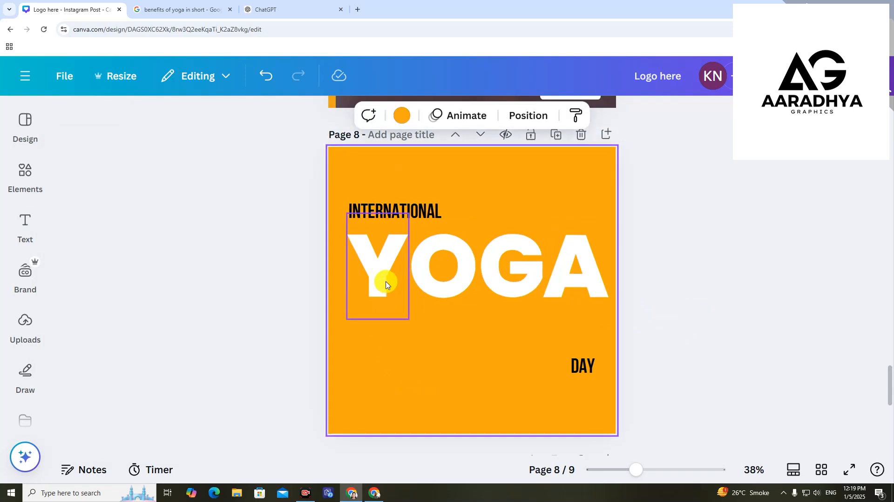
Step: Add a black Shadow effect to the letter Y with offset 31, direction -79 and transparency 34
click(385, 282)
click(610, 117)
click(174, 247)
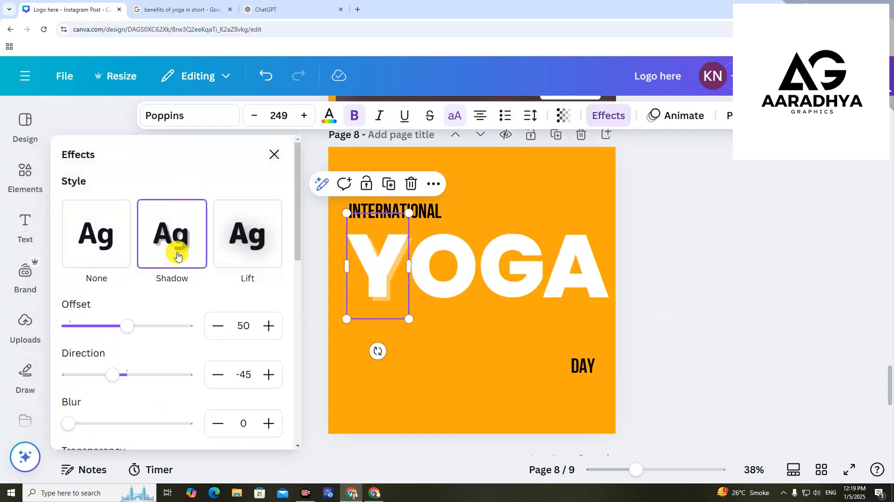
scroll(182, 310, down, 3)
click(271, 363)
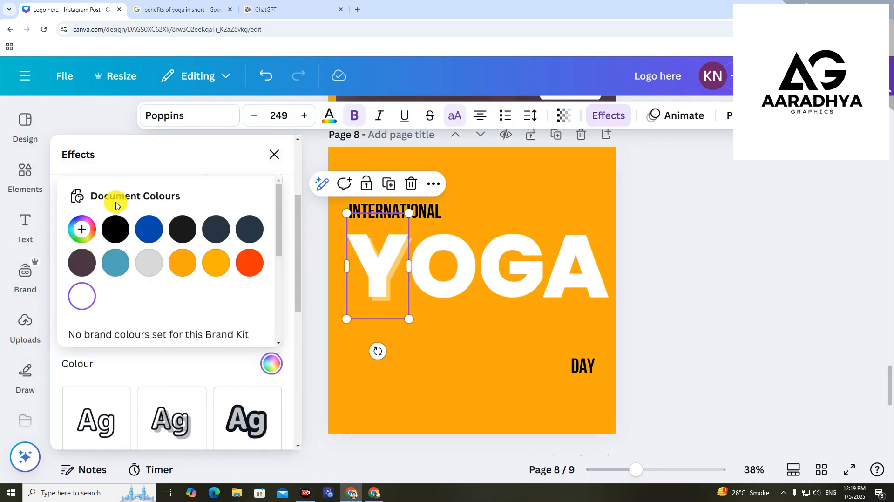
click(217, 168)
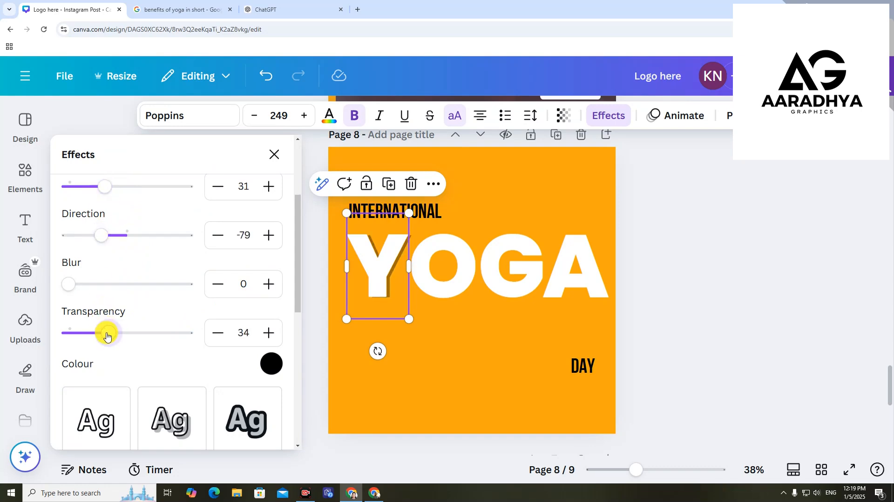
Step: Apply the Y's shadow style to the letters O, G and A
click(349, 375)
click(393, 305)
click(430, 277)
click(521, 284)
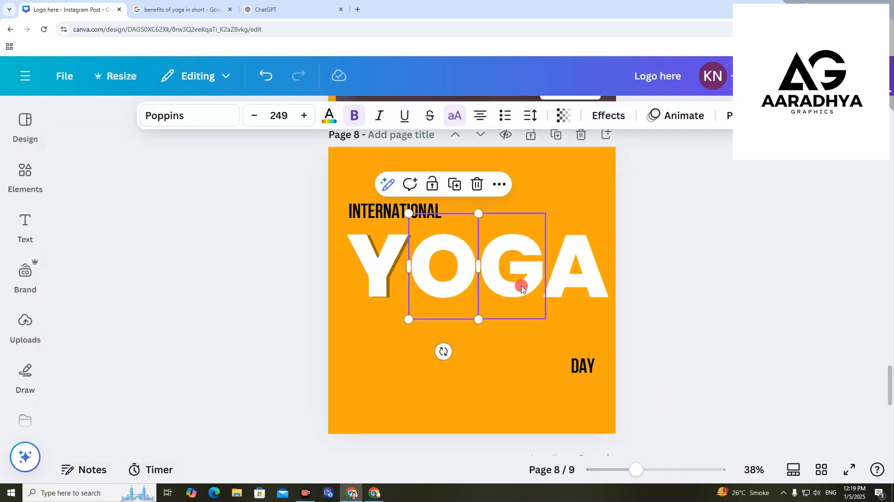
click(646, 267)
click(584, 277)
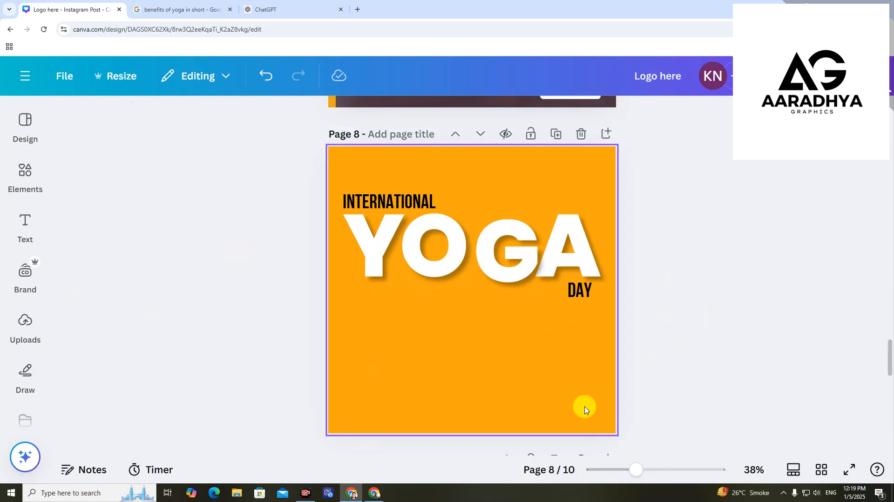
Step: Insert the photo of the woman balancing on one leg on a yoga mat and place it around the YOGA title
click(502, 359)
click(15, 178)
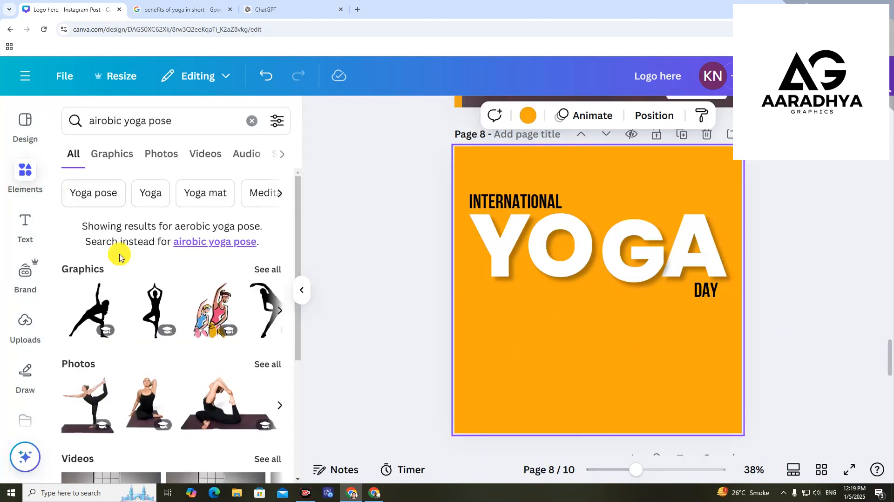
click(90, 395)
click(302, 294)
drag(465, 355, 467, 375)
click(25, 198)
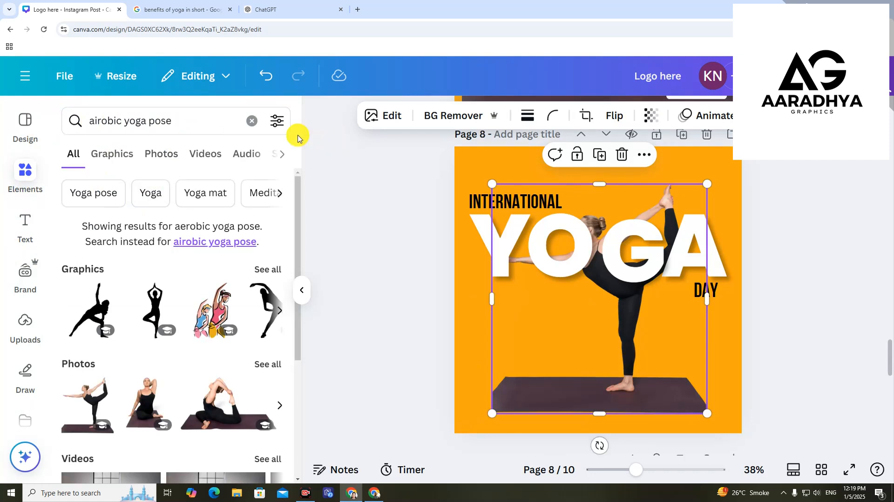
click(349, 214)
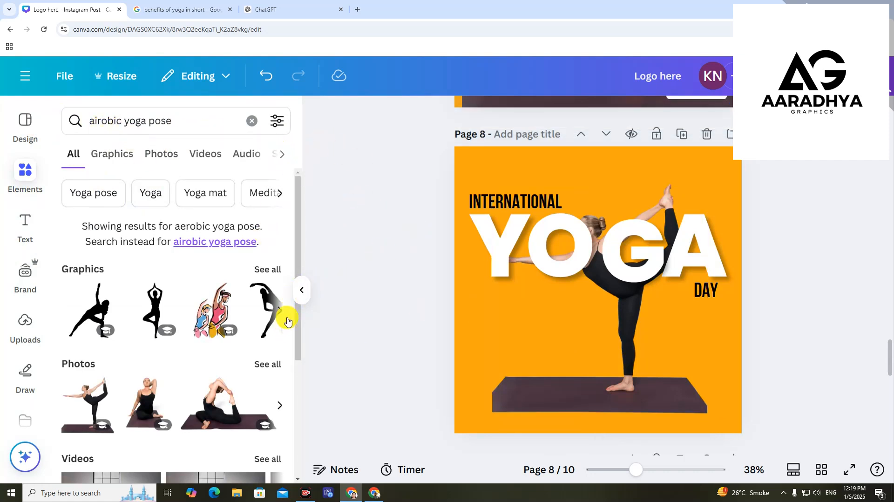
Step: Remove the background and yoga mat from the woman's photo
click(302, 290)
click(475, 363)
click(340, 120)
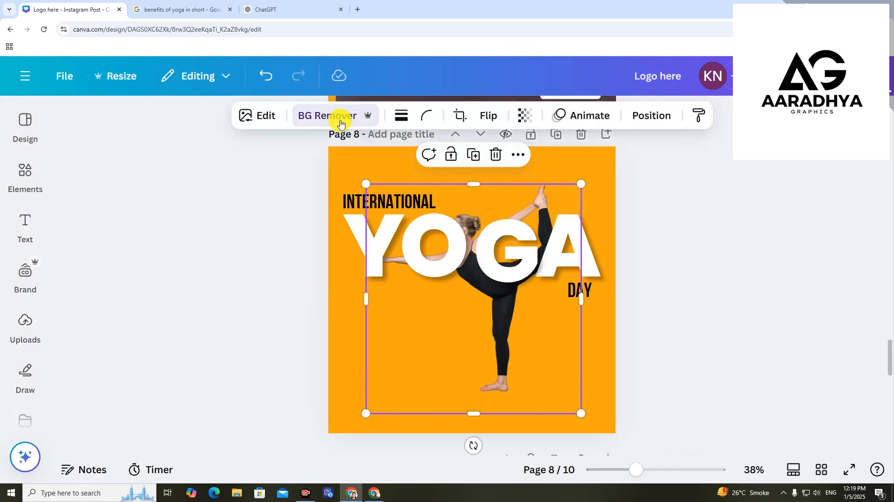
Step: Bring the woman's photo to the front so it overlaps the YOGA letters
drag(522, 336, 497, 329)
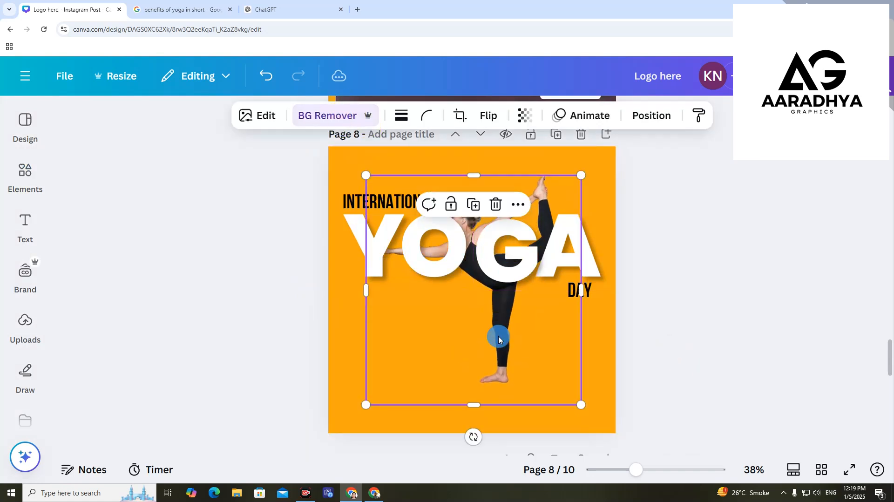
right_click(497, 329)
mouse_move(612, 234)
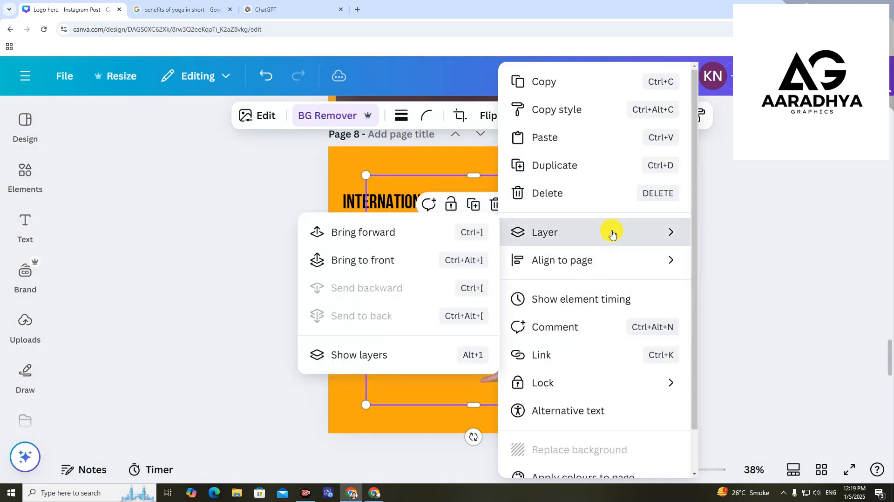
click(409, 258)
click(749, 346)
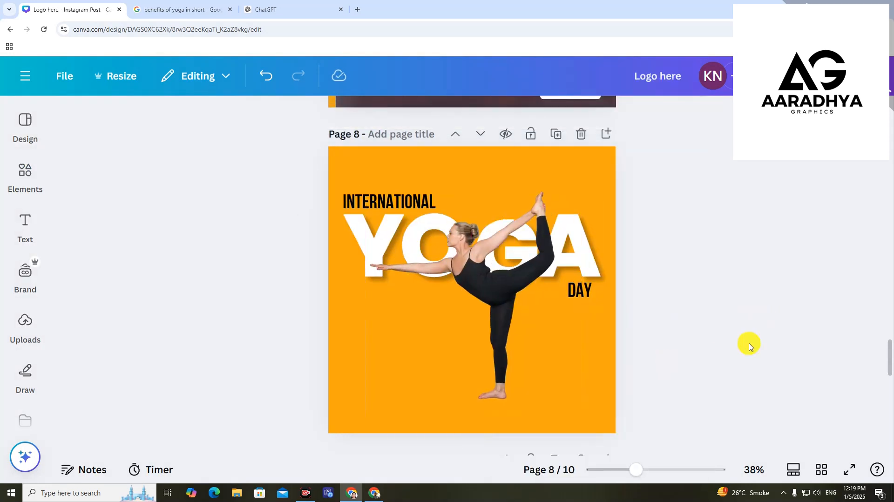
Step: Enlarge the woman's photo to nearly fill the page and centre it over the title
drag(491, 354, 485, 348)
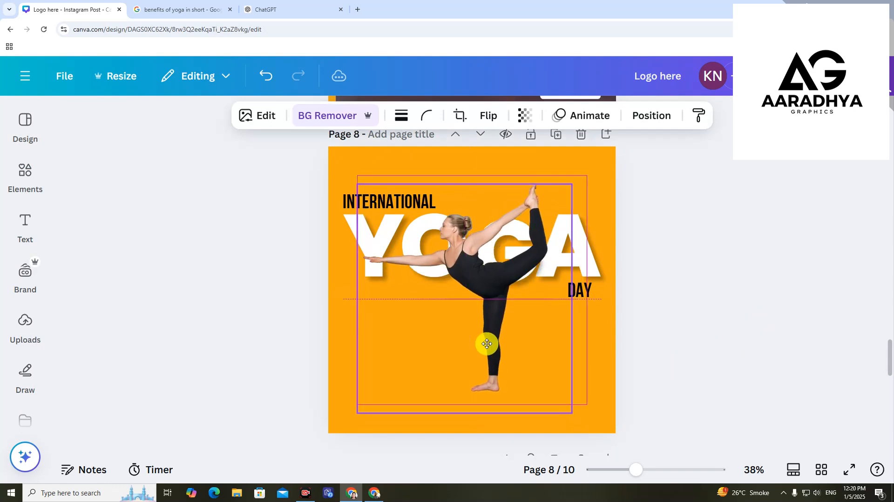
drag(574, 183, 612, 122)
drag(553, 215, 514, 269)
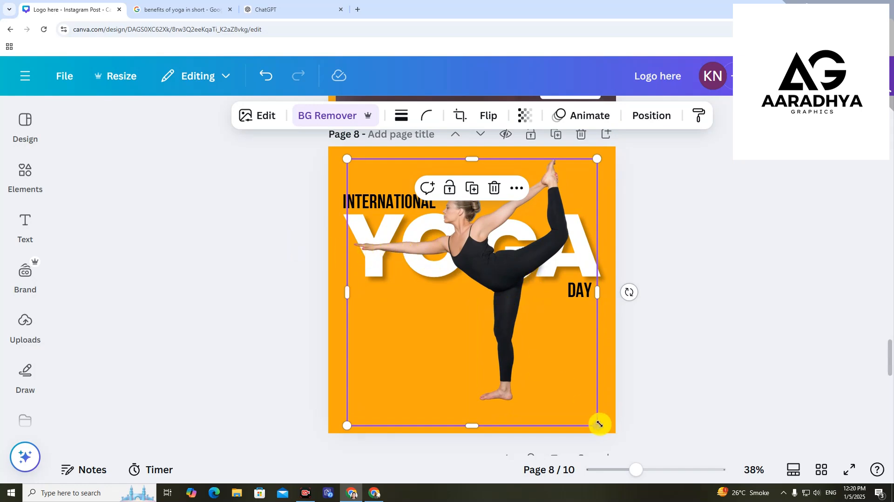
Step: Enlarge the woman's photo slightly and shift it up so her outstretched hand reaches the title's left edge
drag(599, 424, 601, 431)
drag(471, 297, 471, 270)
click(710, 331)
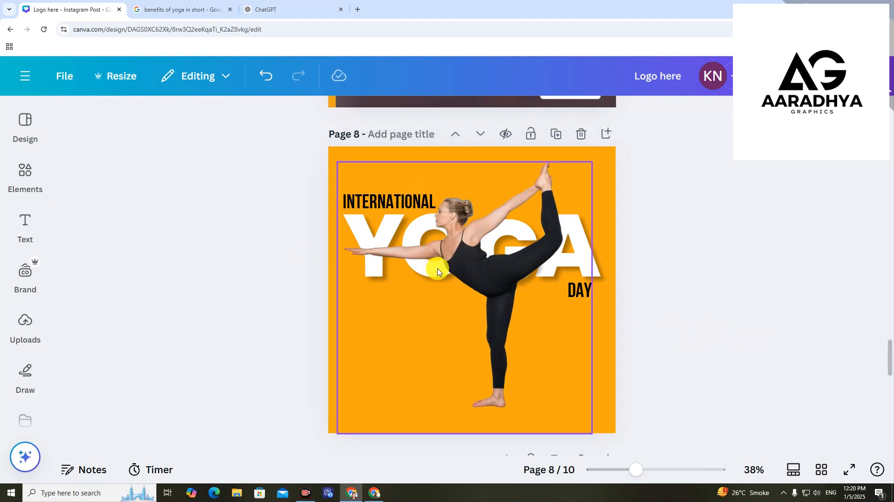
Step: Send the woman's photo to the back, behind the YOGA letters
click(487, 278)
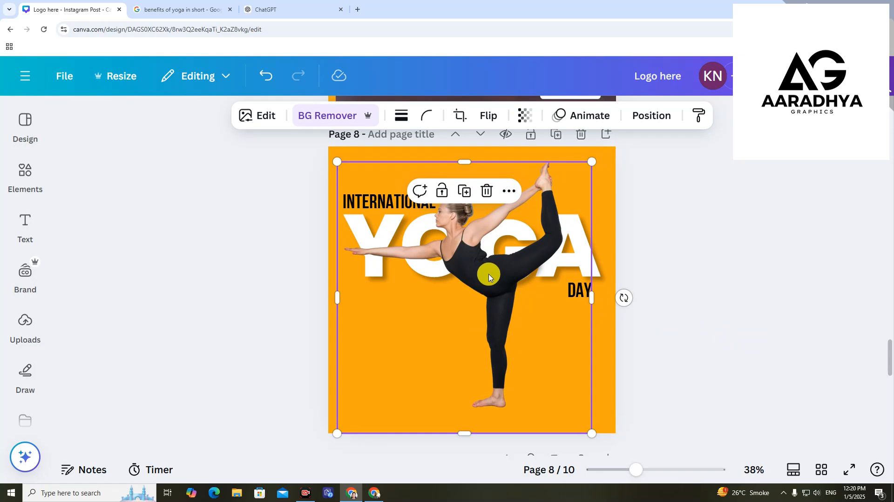
right_click(488, 278)
mouse_move(584, 236)
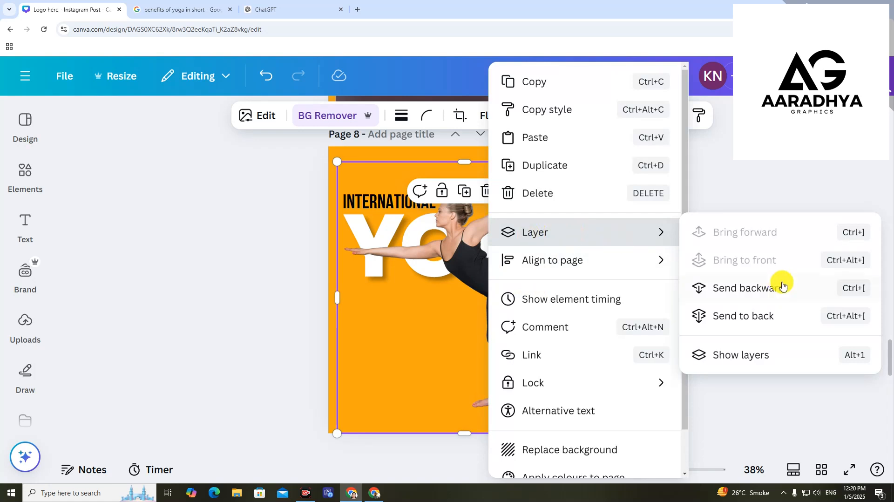
click(794, 321)
Step: Duplicate the woman's photo, align the copy exactly over the original, and crop away its outstretched-arm side to about 600 wide
click(550, 165)
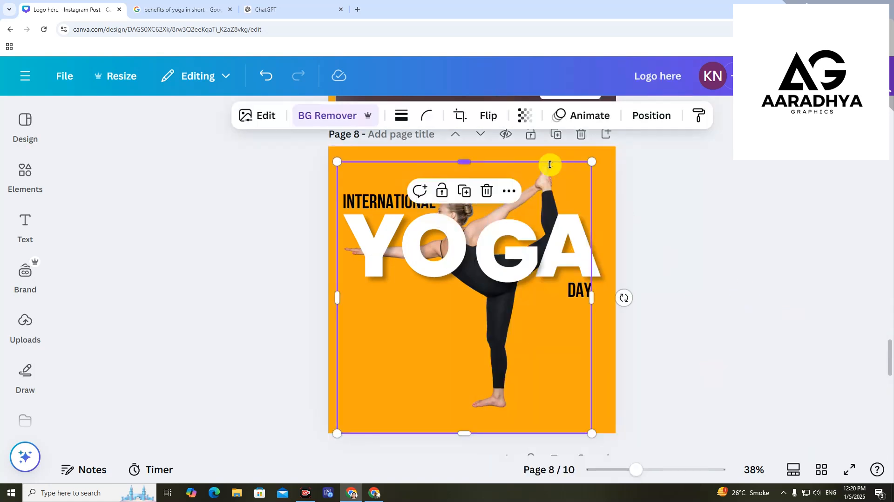
click(461, 191)
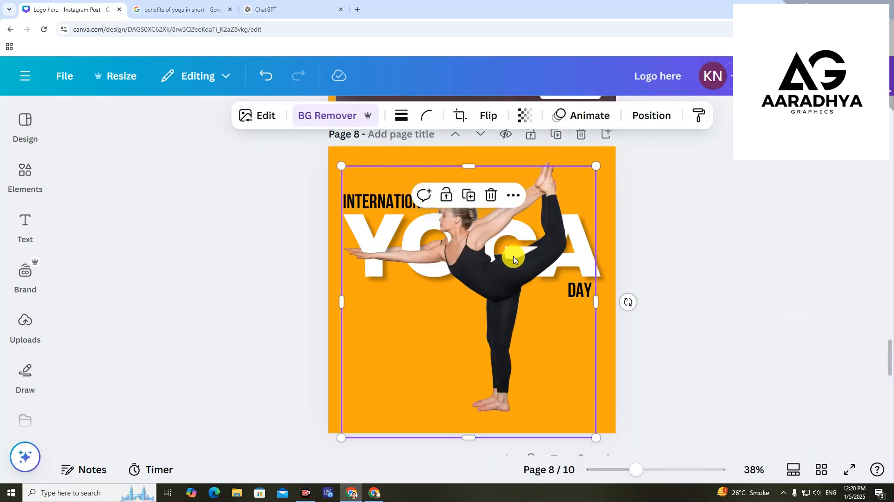
drag(513, 258, 483, 261)
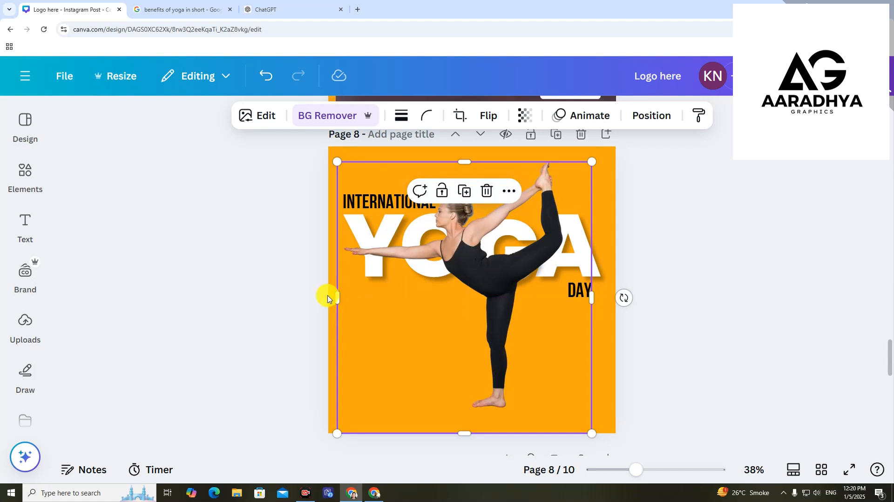
drag(337, 299, 429, 329)
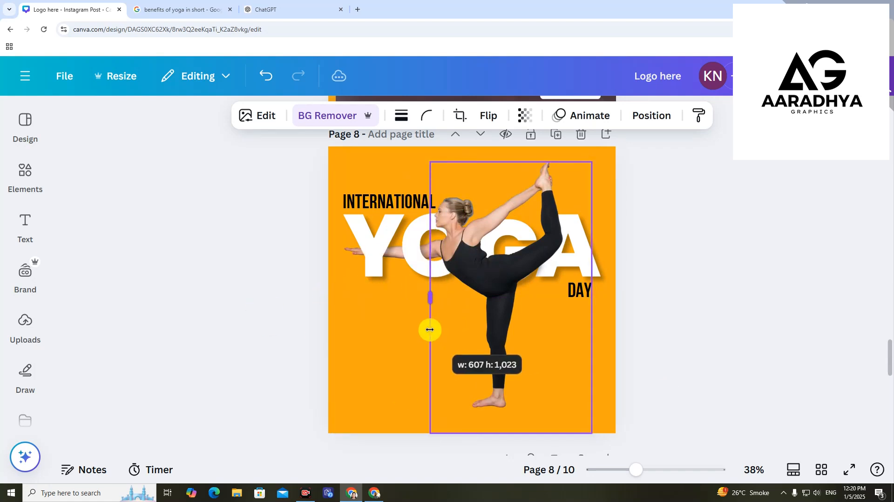
click(743, 380)
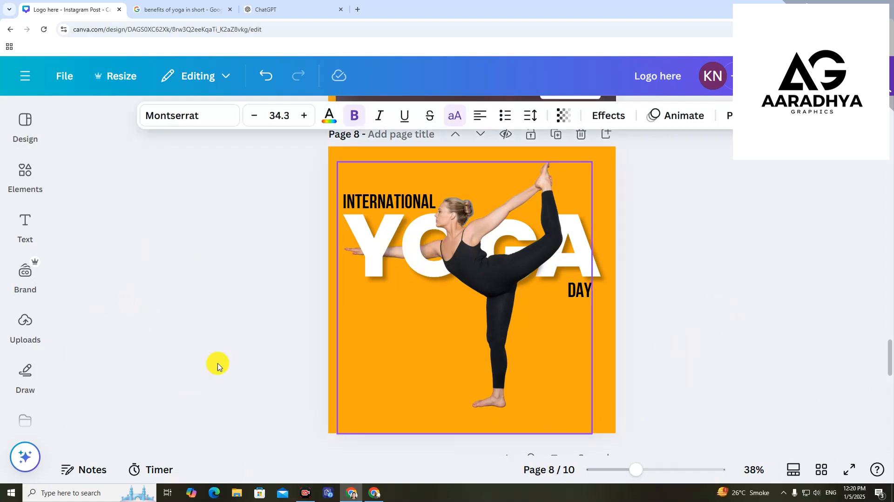
Step: Add a heading text box and place it below the YOGA title, beside the woman's standing leg
click(26, 225)
click(212, 321)
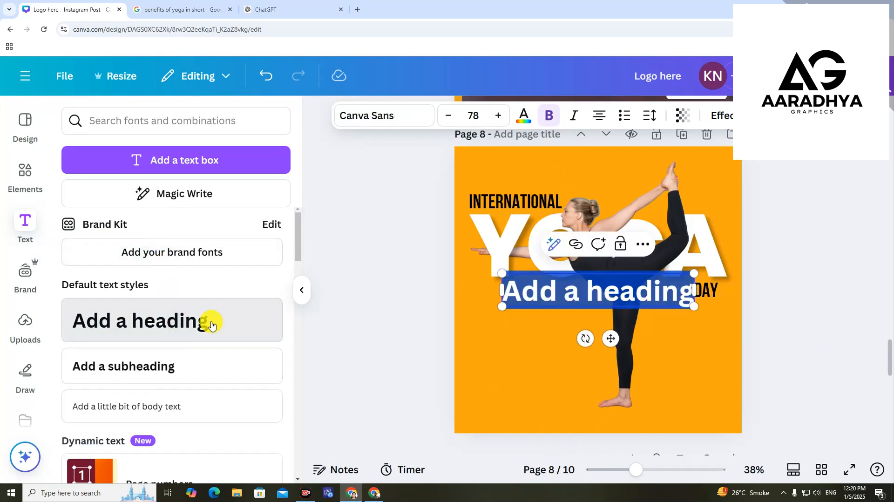
click(302, 290)
click(467, 302)
drag(468, 302, 405, 335)
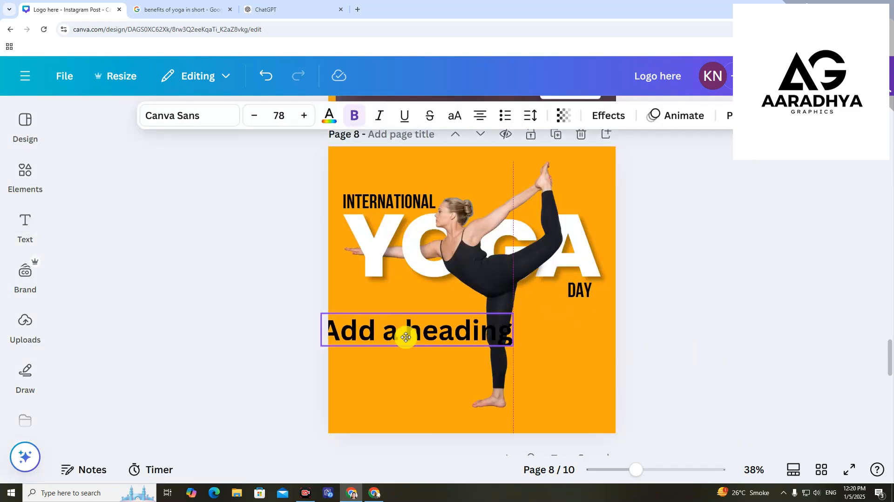
Step: Replace the new heading's placeholder text with "benefits of yoga"
double_click(408, 336)
text(benefita)
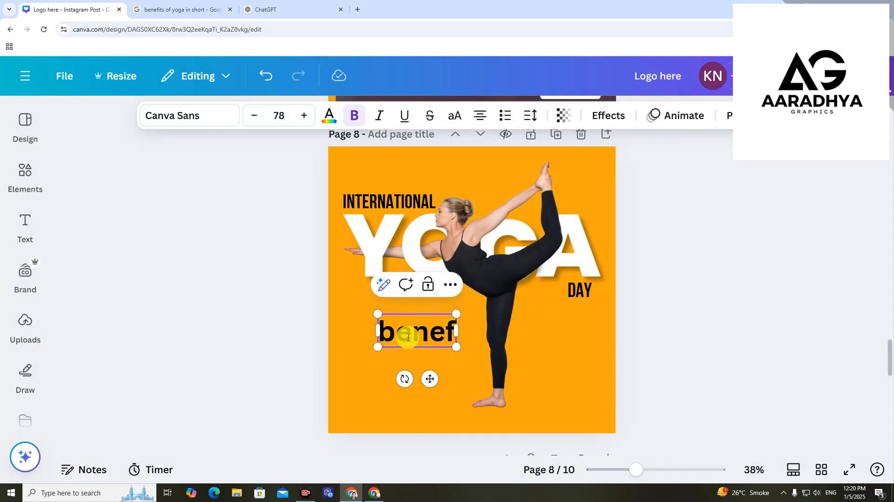
key(BackSpace)
key(BackSpace)
key(BackSpace)
key(BackSpace)
key(BackSpace)
key(BackSpace)
key(BackSpace)
key(BackSpace)
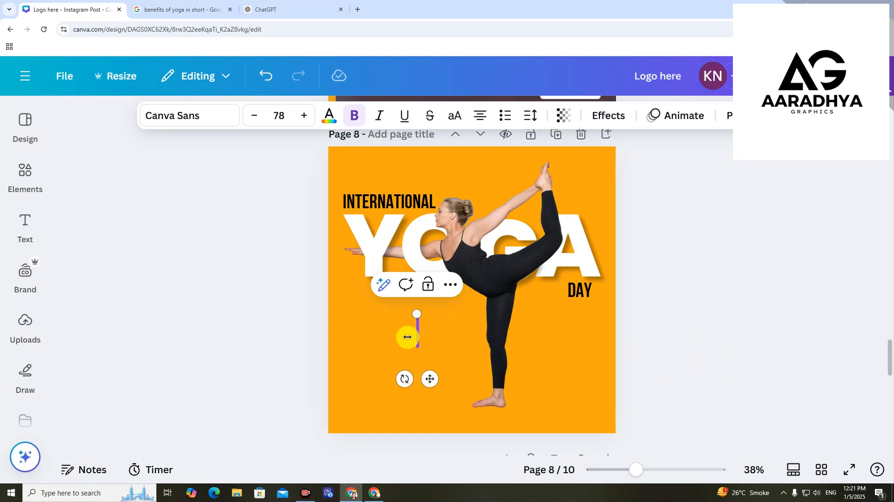
text(benefits of yoga)
Step: Scale the benefits heading to font size 35.7, trim its empty second line and switch it to uppercase
drag(507, 371, 455, 346)
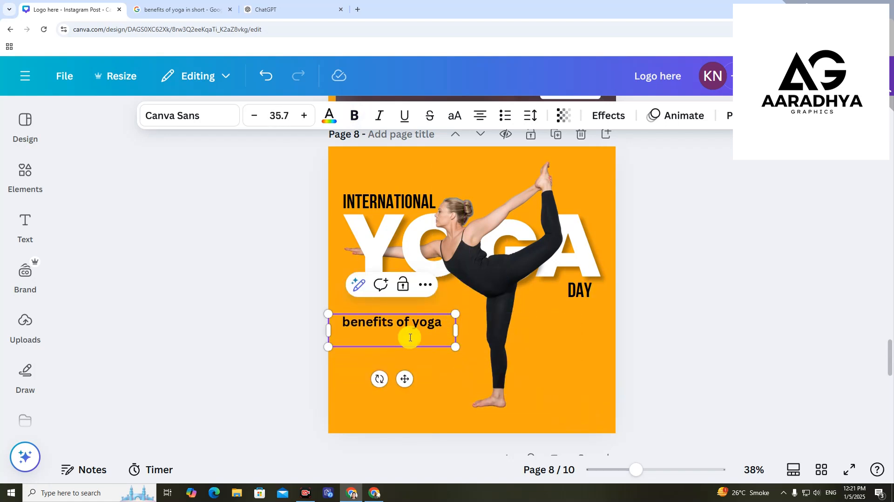
click(400, 338)
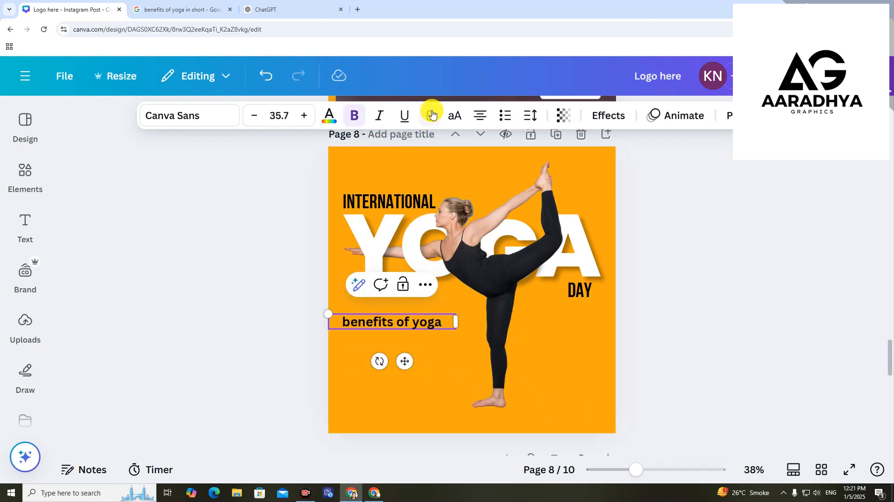
click(455, 116)
click(770, 341)
click(401, 324)
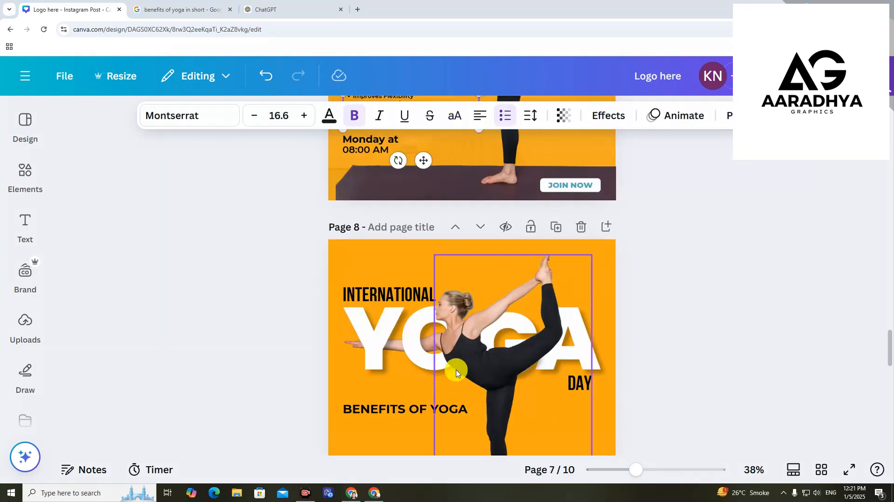
Step: Add a body text box on page 8 and place it beneath the BENEFITS OF YOGA heading
scroll(456, 373, down, 2)
click(391, 345)
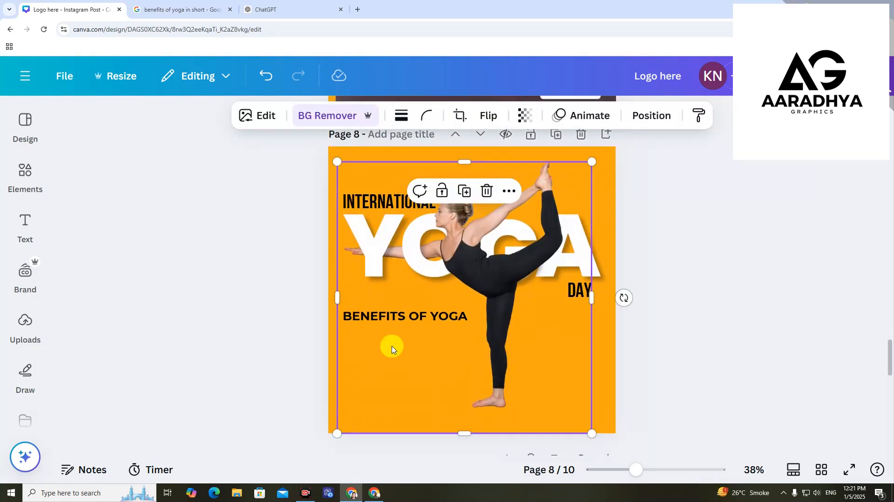
click(152, 267)
click(9, 240)
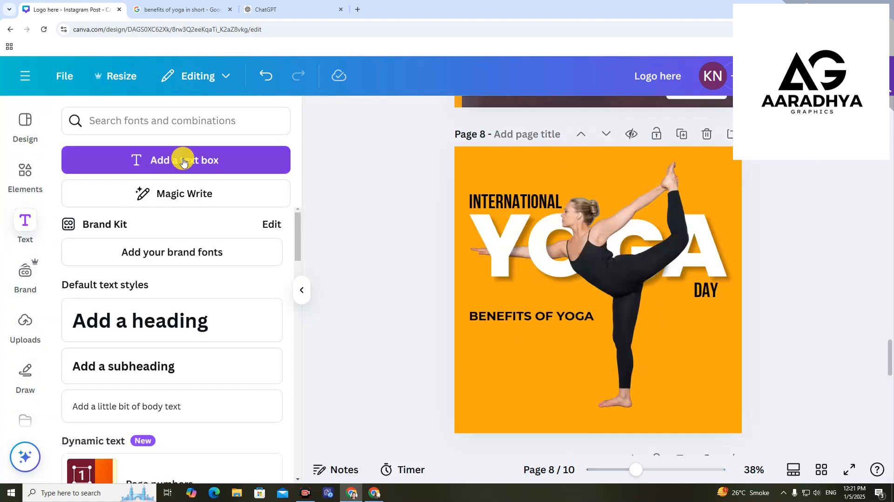
click(183, 160)
click(301, 289)
drag(483, 323, 391, 371)
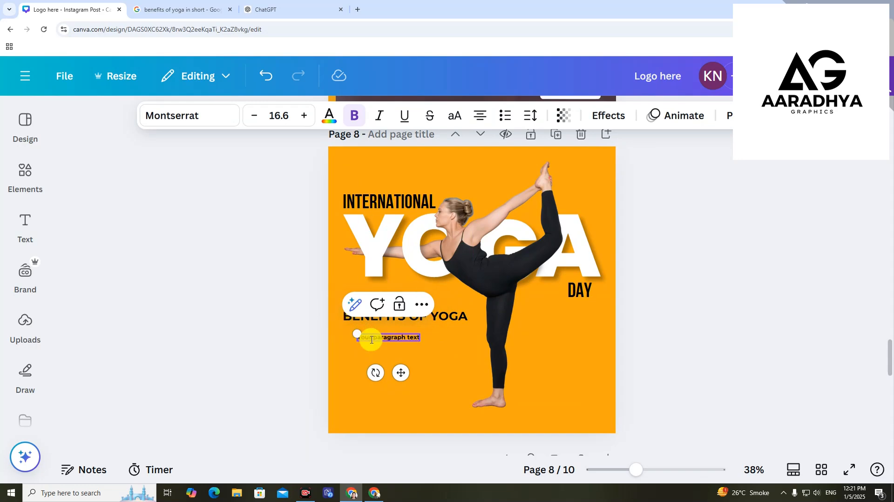
Step: Fill the text box with Improves Flexibility, Boosts Strength, Reduces Stress, Increases Energy and Improves Breathing, each on its own line
text(Improves Flexibility Boosts Strength Reduces Stress Increases Energy Improves Breathing)
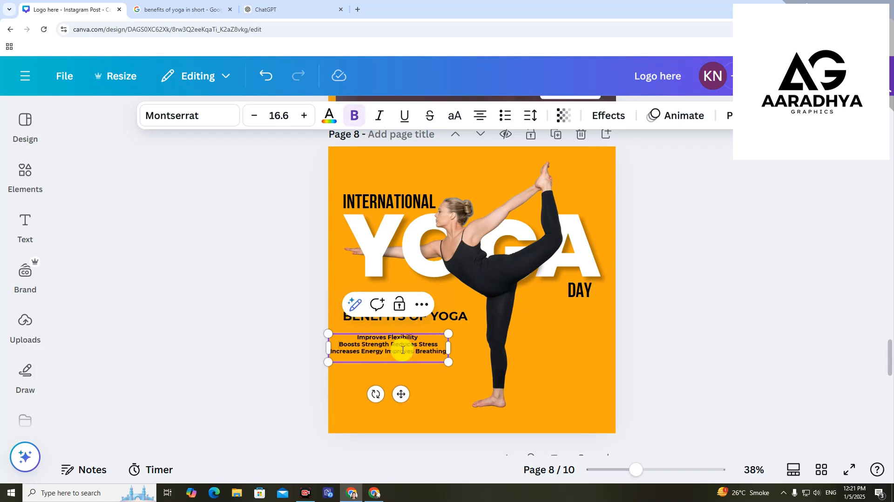
click(392, 347)
key(Return)
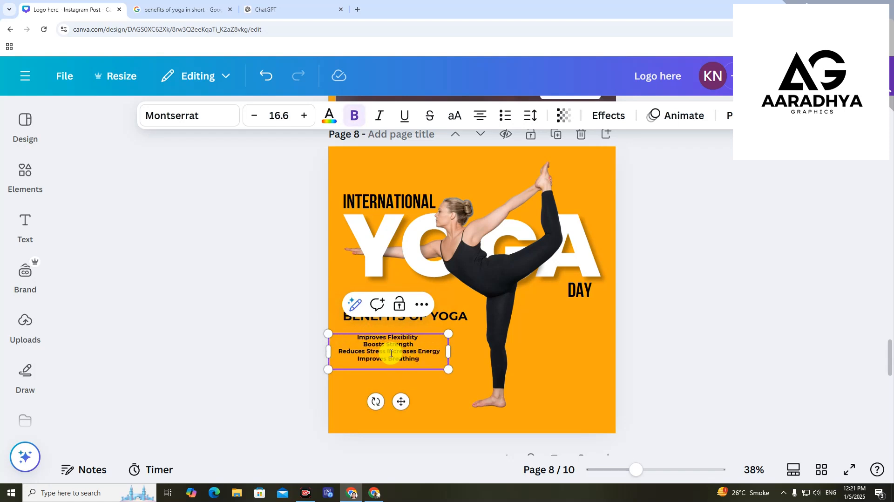
click(388, 352)
key(Return)
click(386, 359)
key(Return)
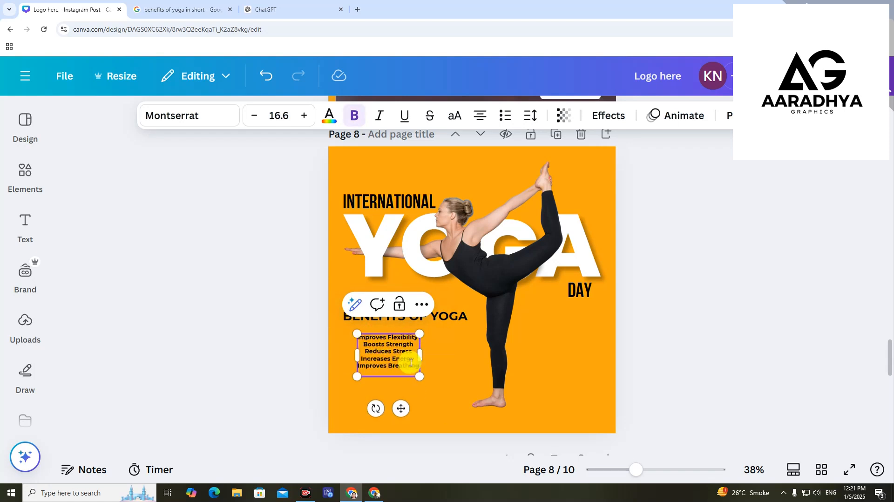
Step: Move the benefits list up under its heading and format it as a left-aligned bulleted list
click(281, 343)
drag(384, 355, 376, 345)
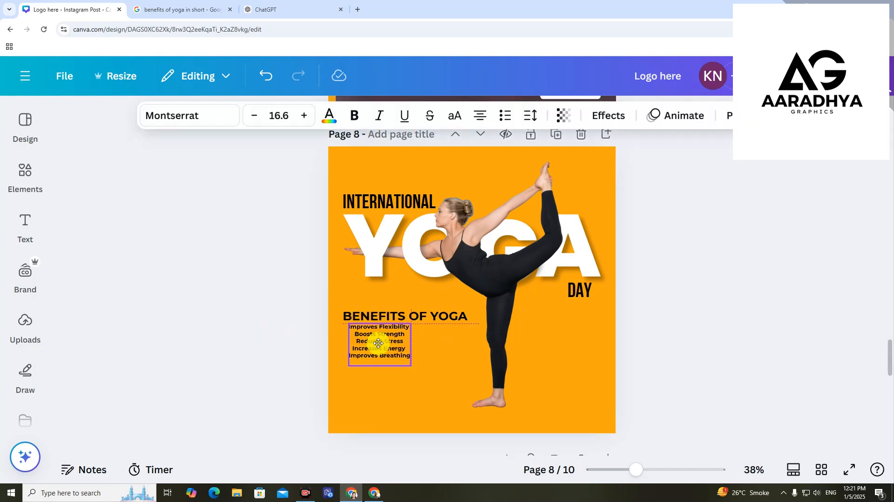
click(481, 119)
click(718, 328)
click(370, 361)
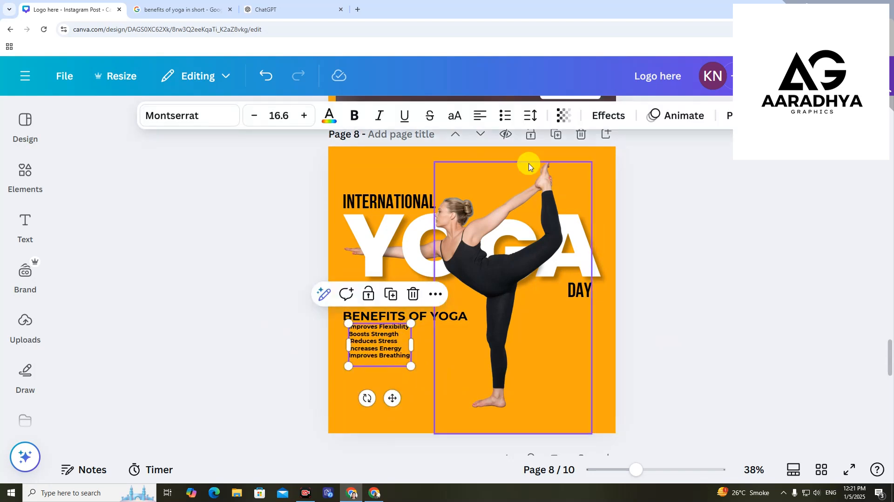
click(516, 117)
click(670, 316)
Step: Delete the empty last line of the benefits list and line the list up with the heading's left edge
click(362, 364)
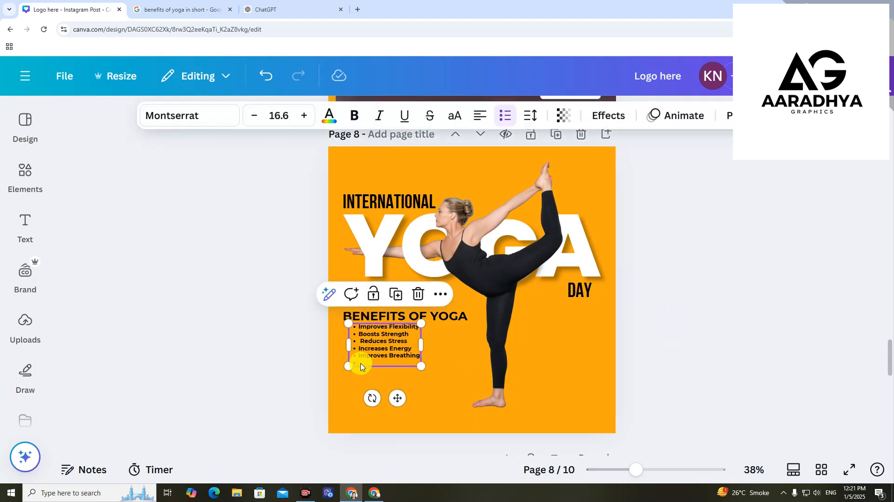
click(361, 363)
key(BackSpace)
key(BackSpace)
click(751, 382)
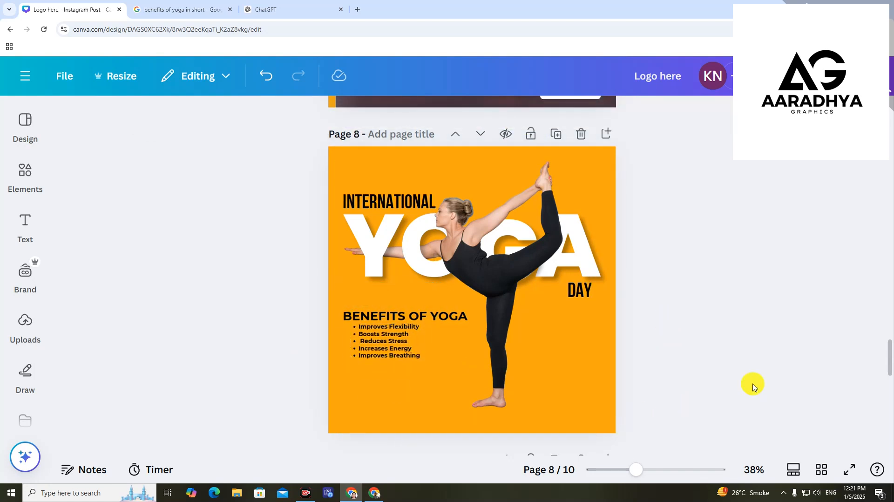
click(370, 352)
drag(370, 352, 363, 354)
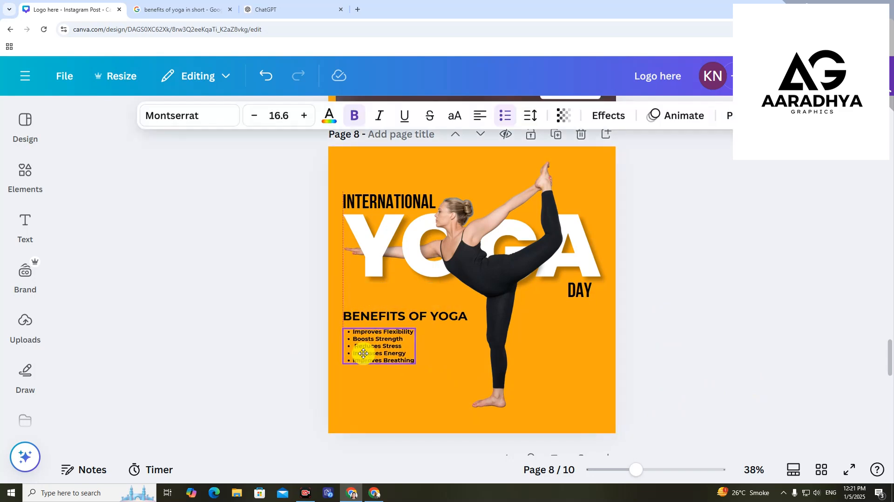
Step: Try uppercase lettering on the benefits list and switch it back to mixed case
click(459, 117)
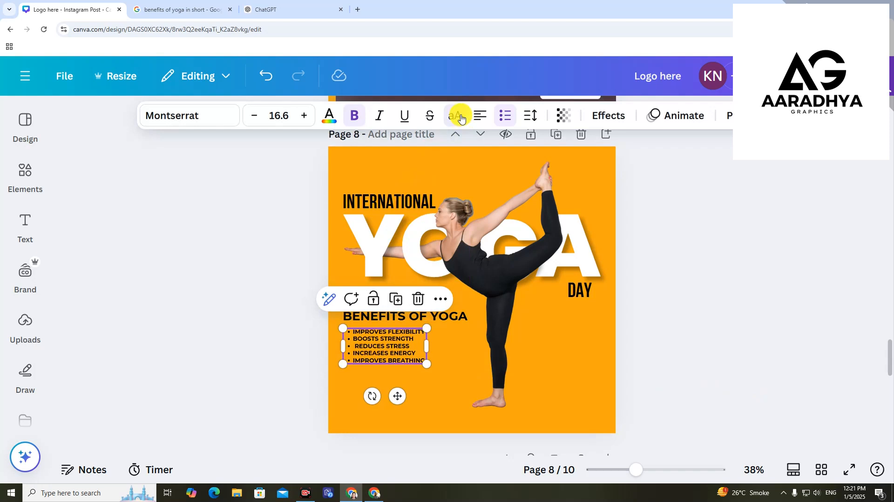
click(759, 393)
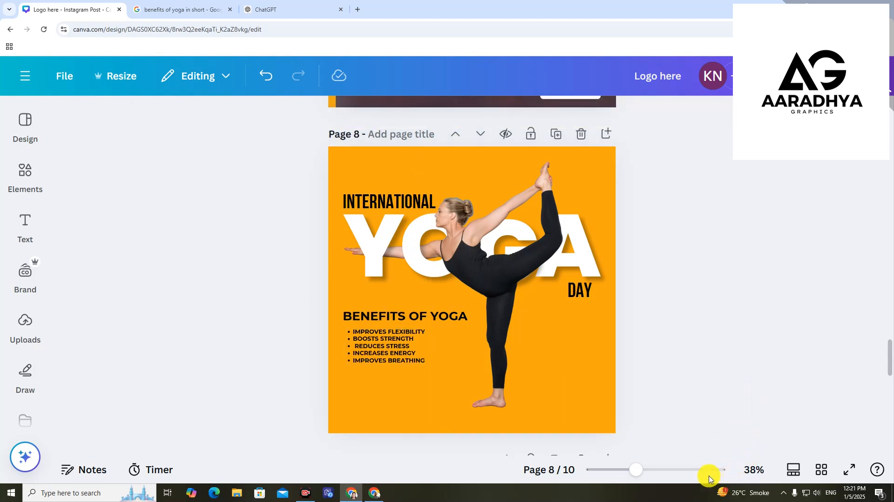
click(349, 347)
click(455, 117)
click(694, 295)
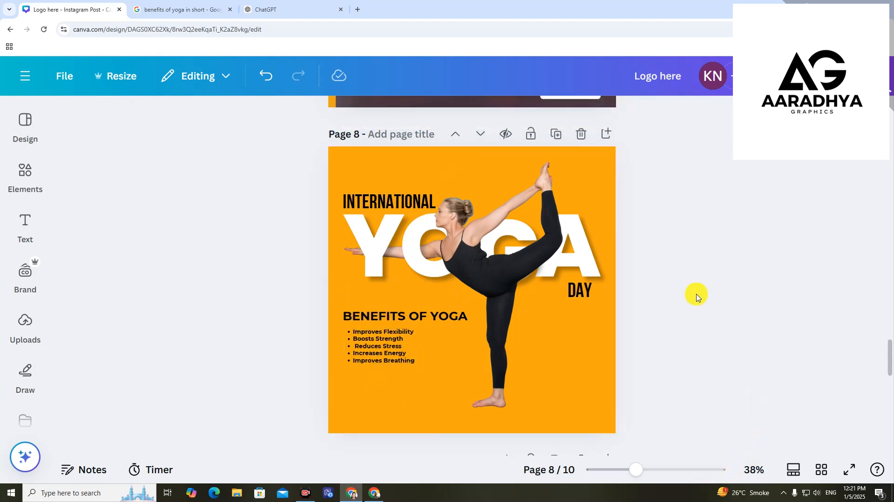
Step: Paste the copied "Monday at 08:00 AM" text lines onto page 8 below the benefits list
click(410, 354)
click(349, 398)
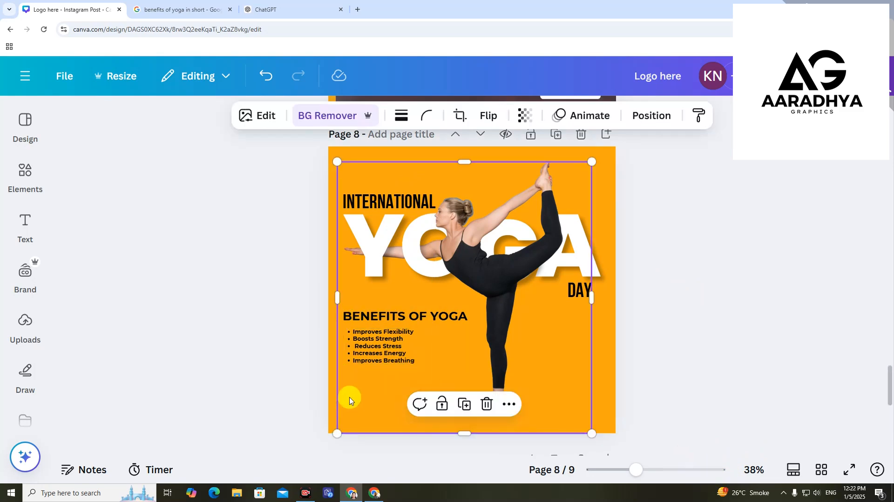
click(332, 395)
key(ctrl+v)
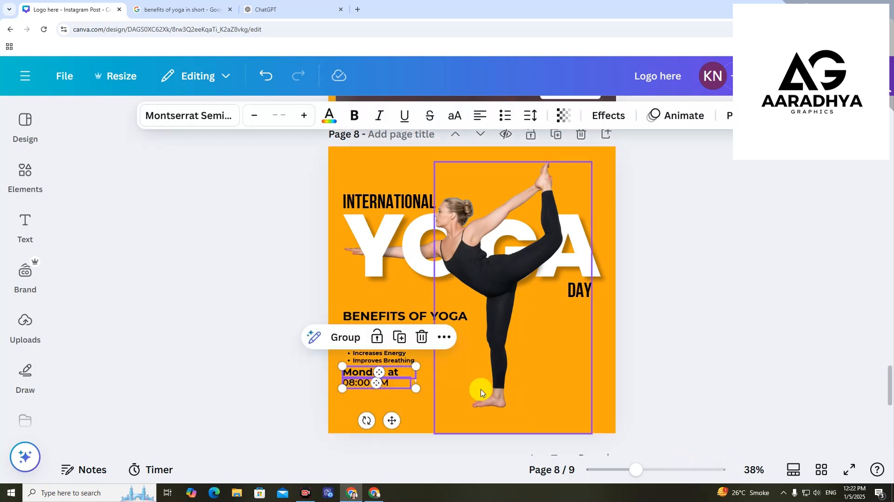
click(535, 387)
Step: Move the "Monday at" and "08:00 AM" lines down together to leave a gap below the benefits list
click(388, 374)
shift+click(383, 382)
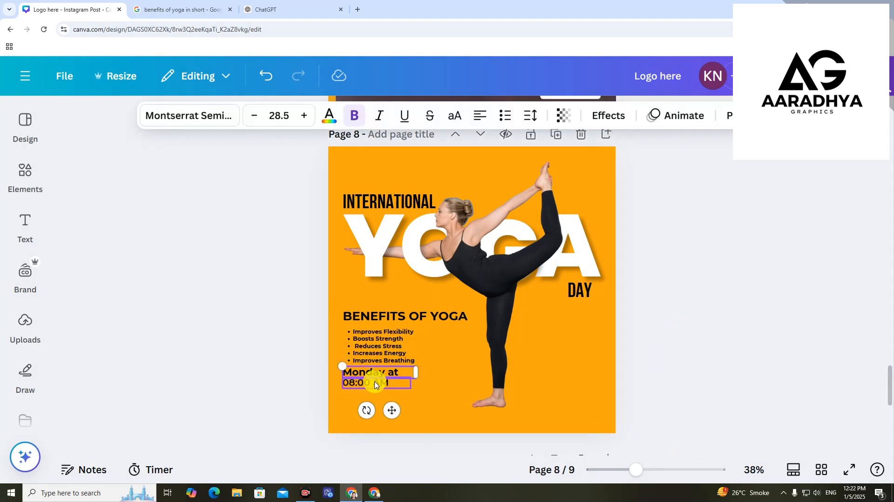
drag(369, 380, 368, 387)
click(545, 409)
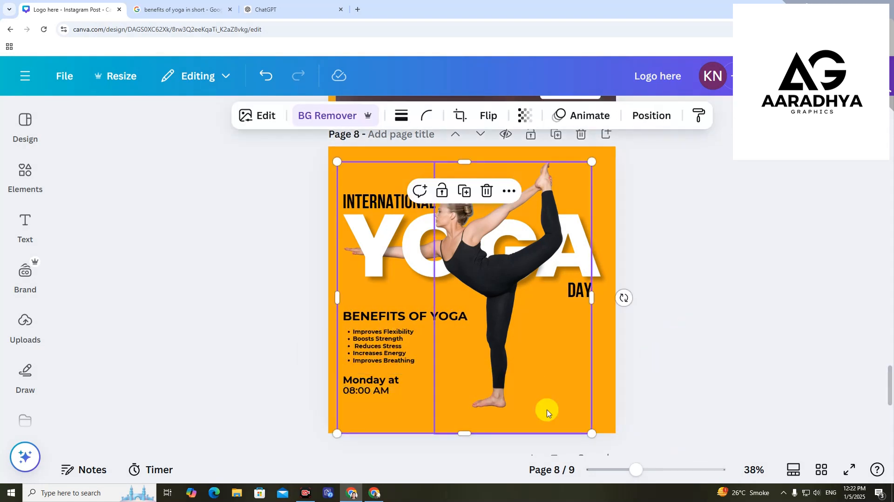
click(732, 387)
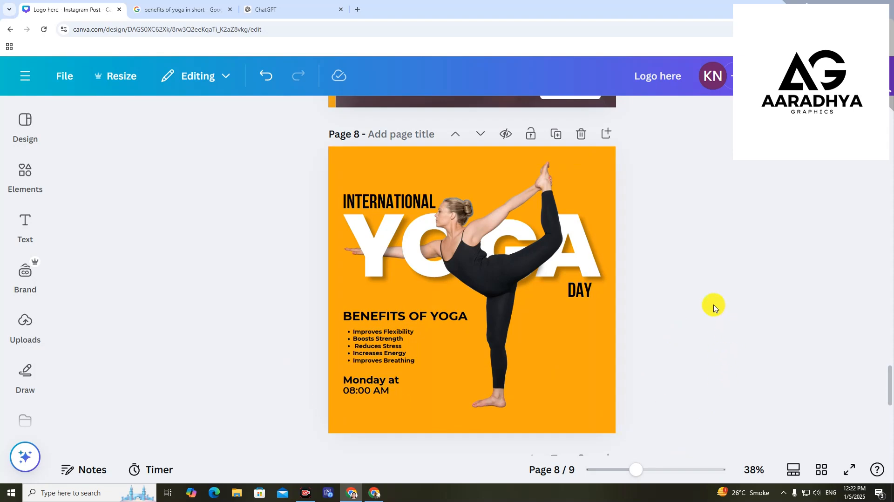
click(335, 422)
click(716, 319)
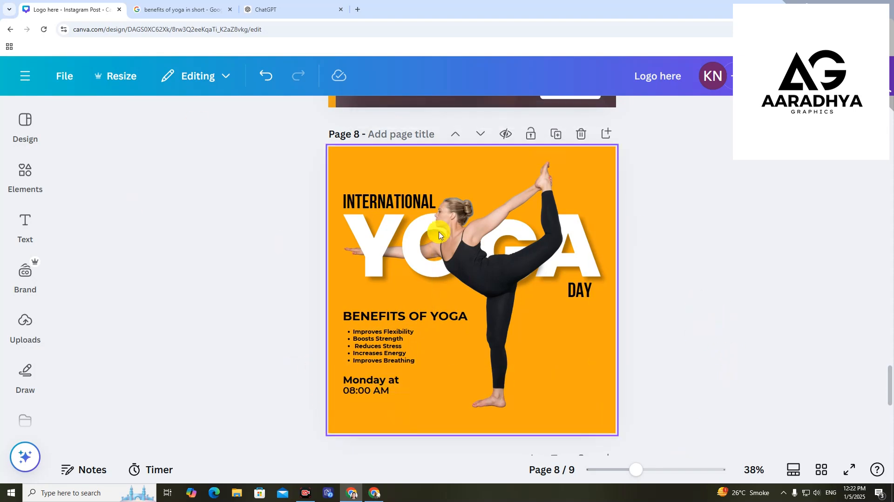
Step: Add the recently used yoga studio photo to page 8 and set it as the page background
click(324, 159)
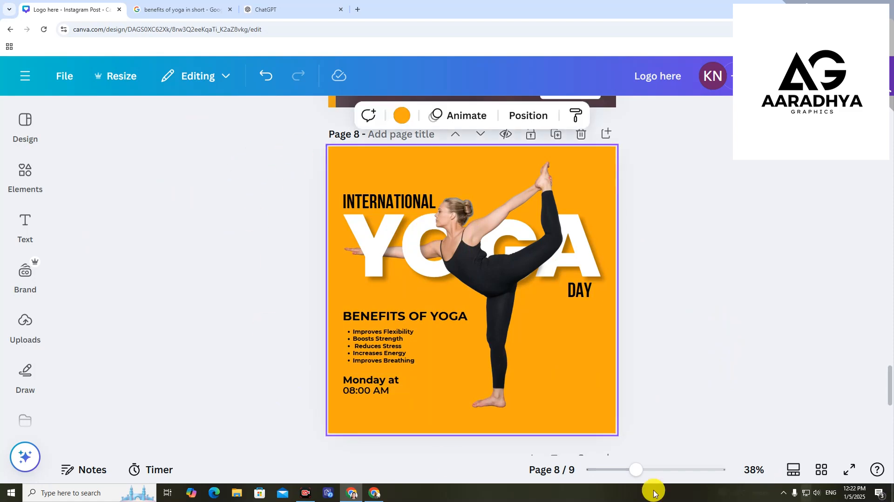
click(25, 175)
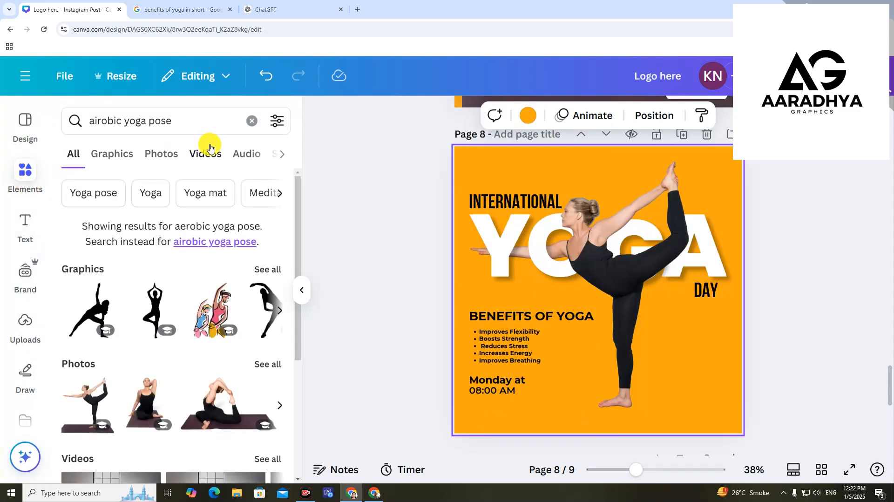
click(250, 121)
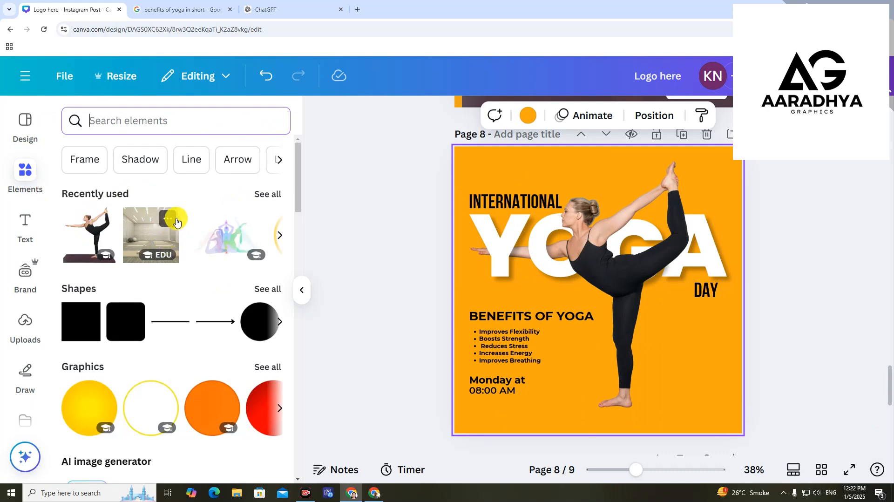
click(142, 228)
right_click(652, 290)
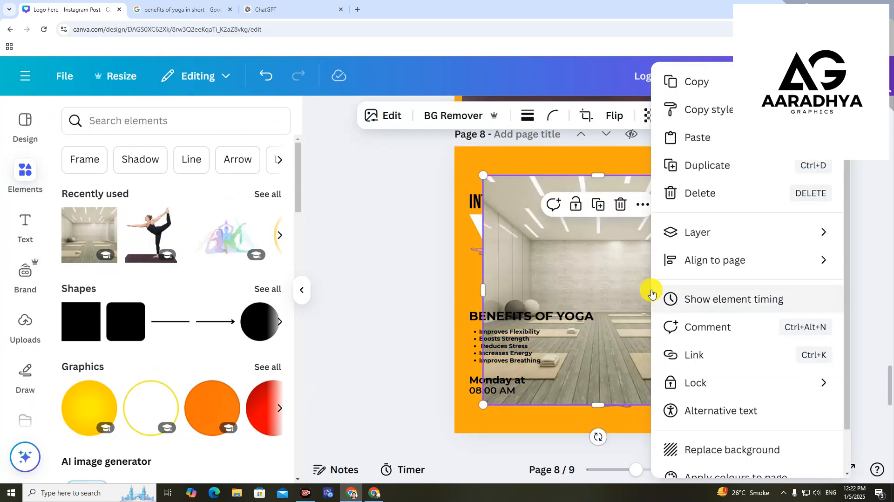
click(723, 451)
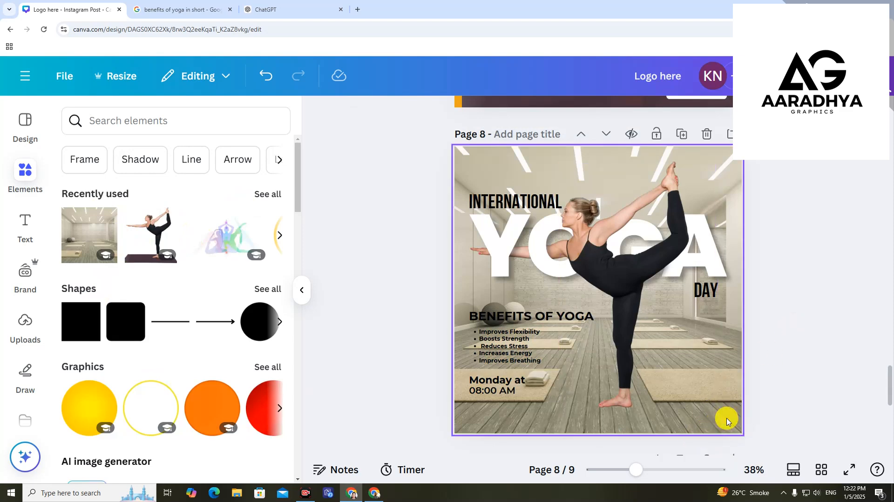
Step: Set the transparency of the studio photo background on page 8 to 18
click(728, 422)
click(666, 115)
drag(701, 171, 615, 174)
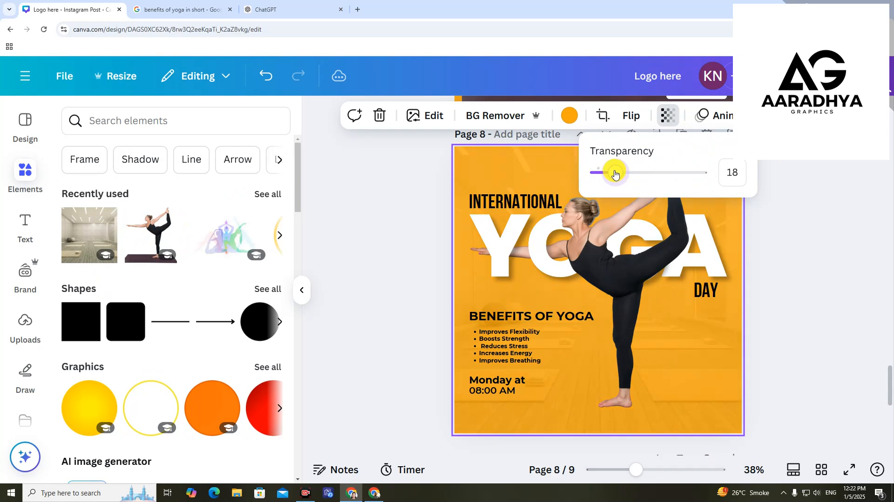
click(807, 343)
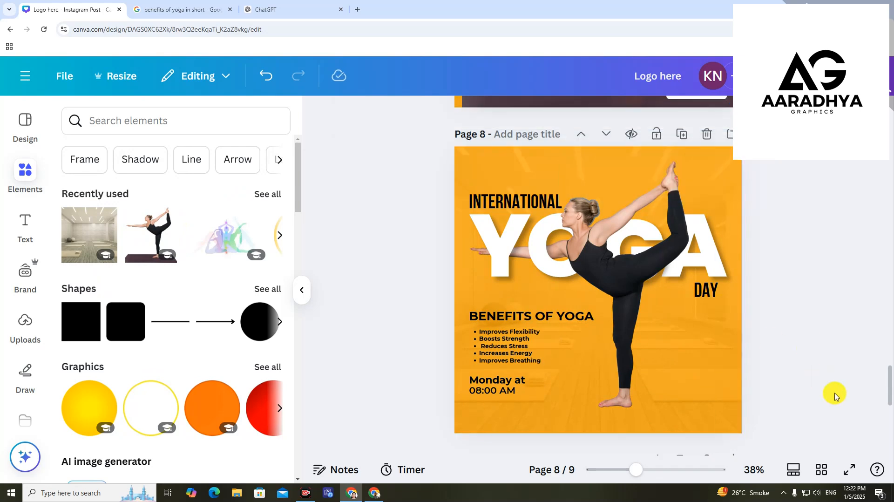
click(305, 293)
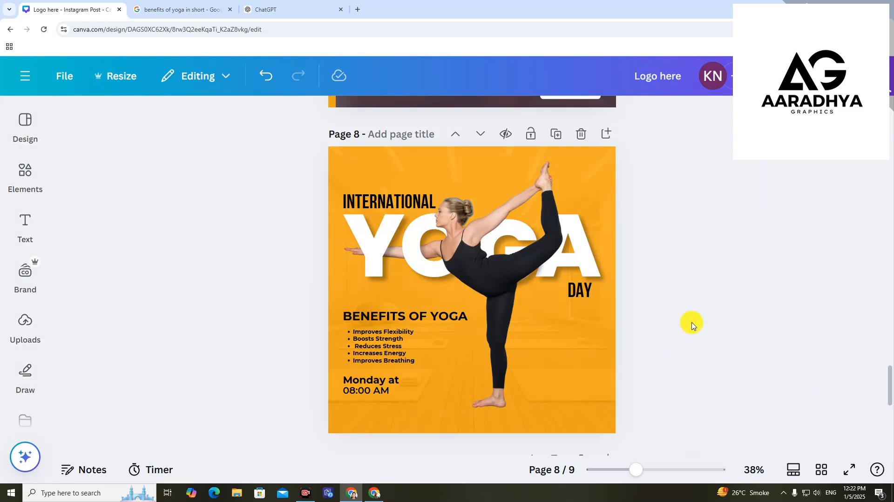
click(565, 423)
click(732, 399)
Step: Add a plain square shape from the elements library to page 8
scroll(498, 446, down, 1)
click(27, 176)
click(191, 120)
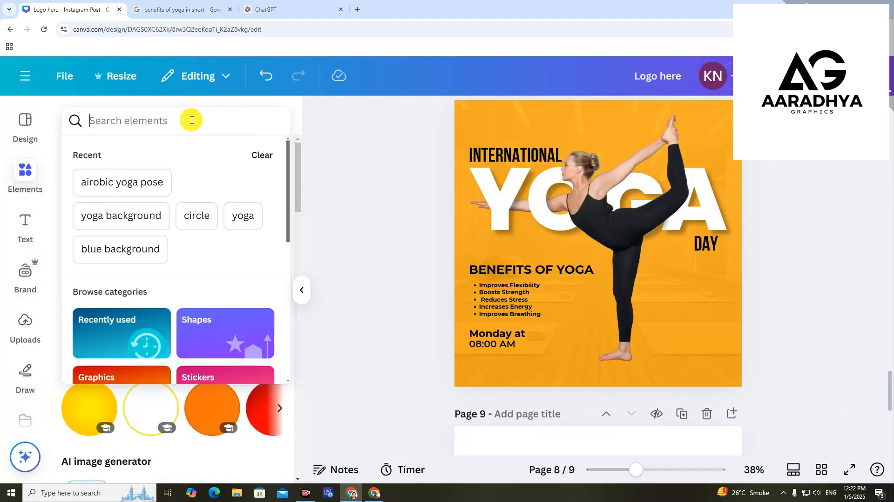
click(235, 153)
click(90, 313)
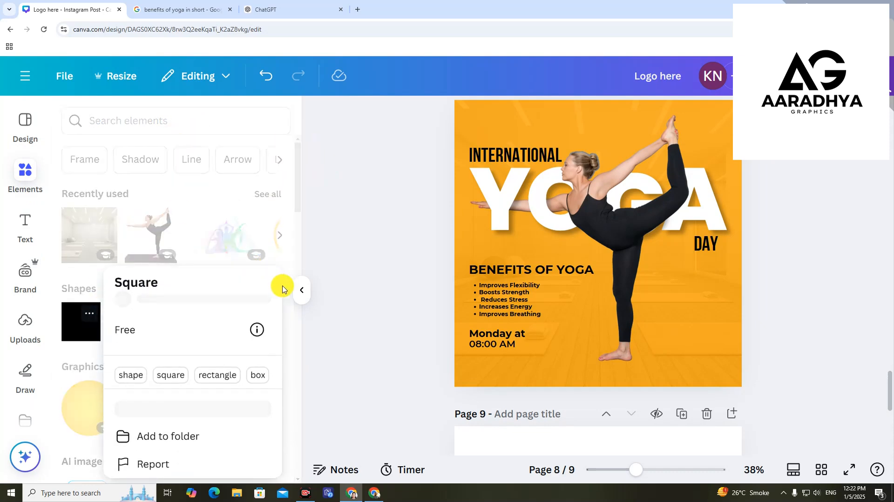
click(77, 321)
click(77, 322)
click(301, 290)
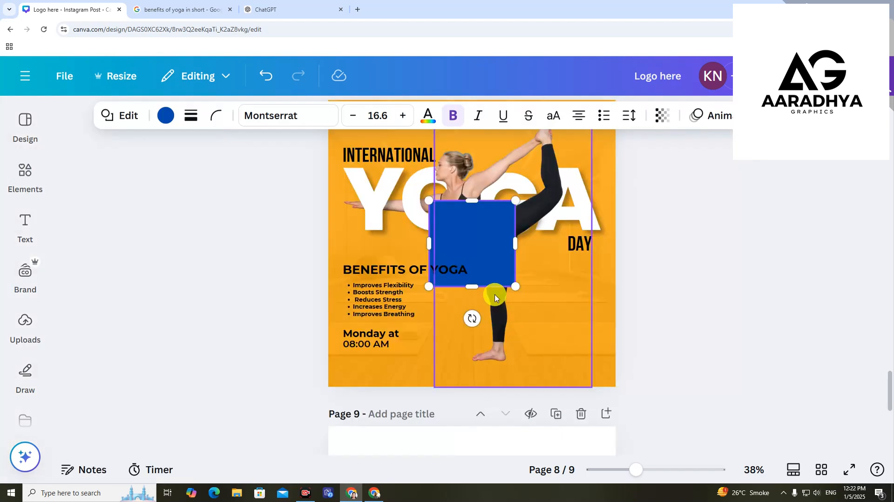
Step: Stretch the square to about 1,287 × 324 as a band across the page's lower edge and layer it behind the woman's foot
drag(496, 263, 673, 387)
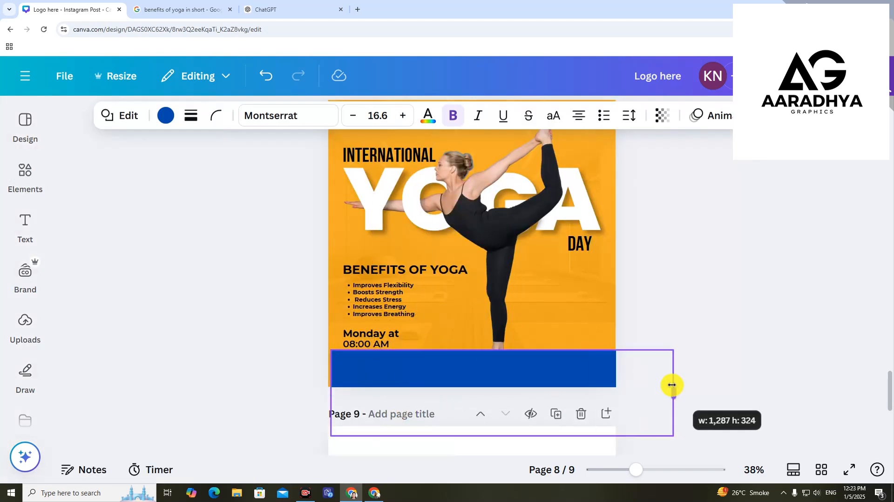
drag(369, 346, 348, 360)
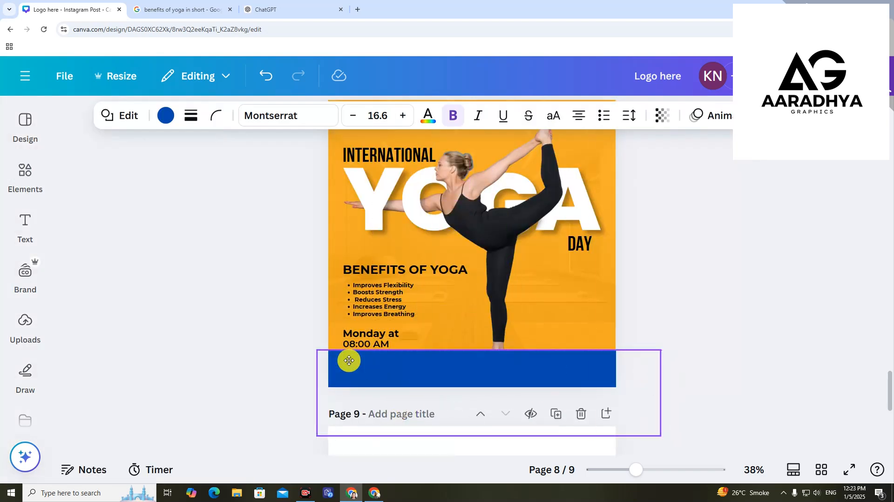
right_click(373, 366)
mouse_move(513, 242)
click(643, 325)
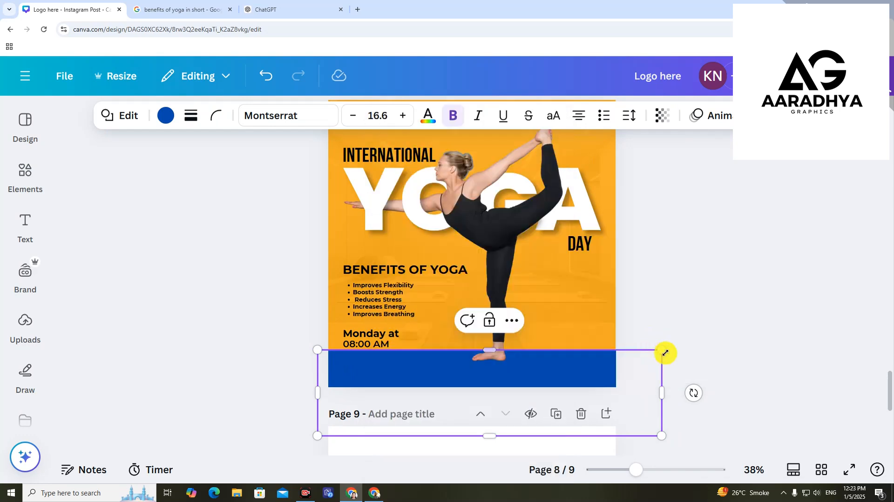
Step: Recolour the blue band with the dark maroon-brown document colour
click(174, 122)
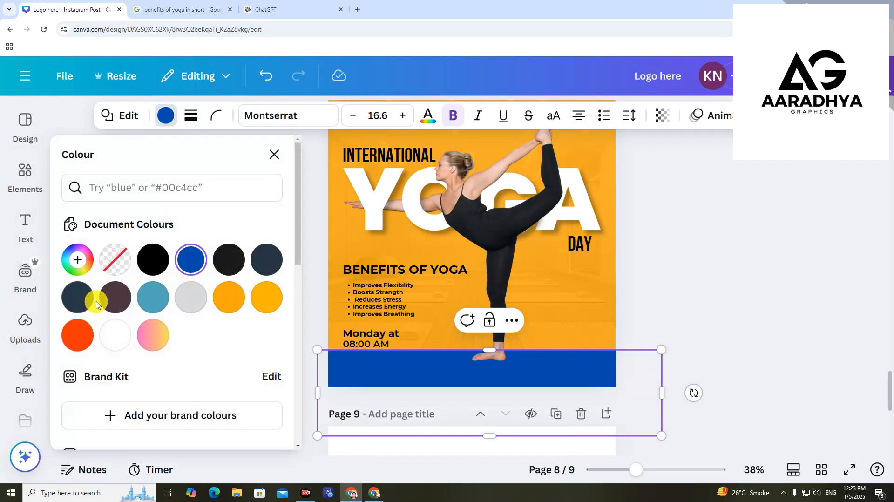
click(115, 298)
click(691, 303)
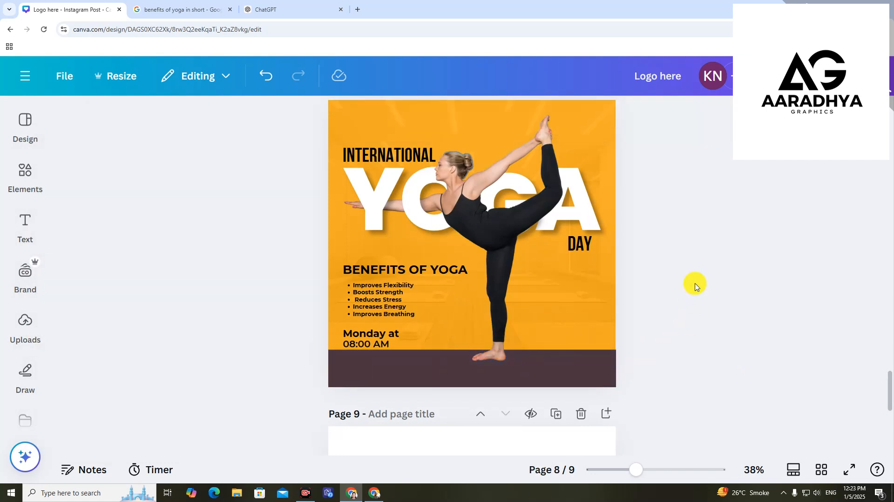
Step: Shift the dark band right and trim its left side flush with the page's left edge
click(562, 371)
click(330, 373)
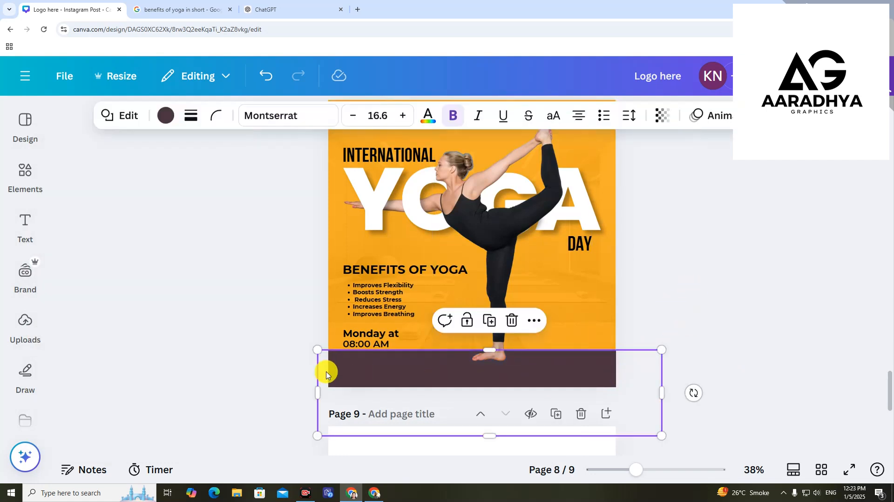
drag(330, 364, 330, 374)
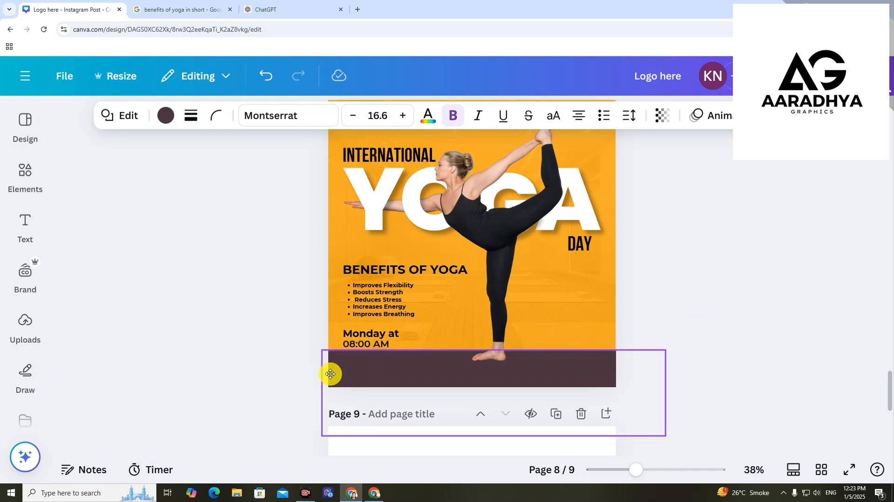
click(692, 278)
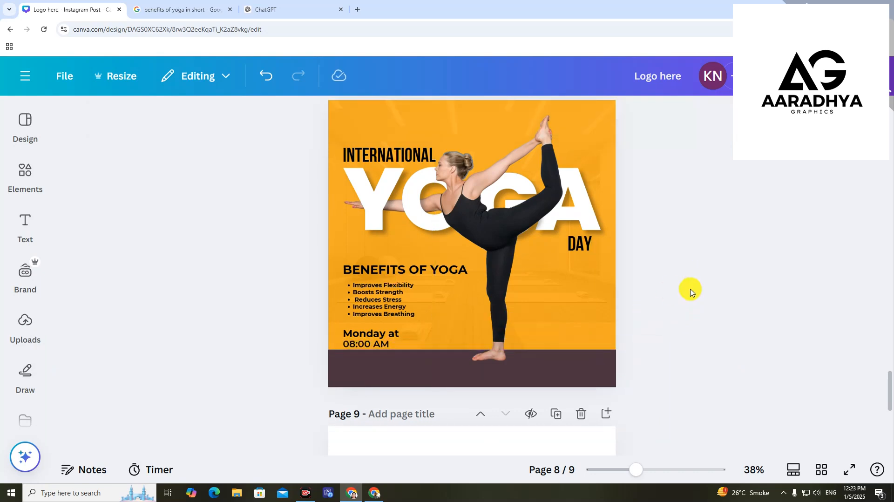
click(397, 371)
click(328, 372)
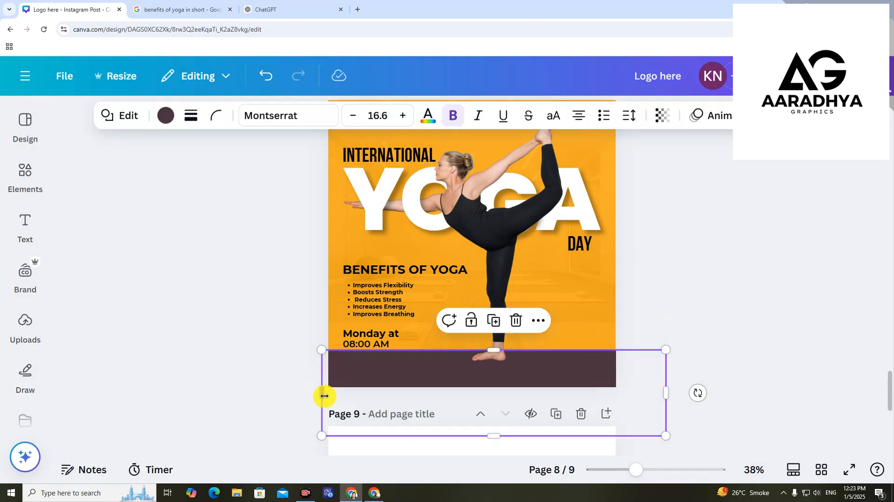
mouse_move(325, 396)
mouse_down()
mouse_move(398, 395)
mouse_move(327, 399)
mouse_up()
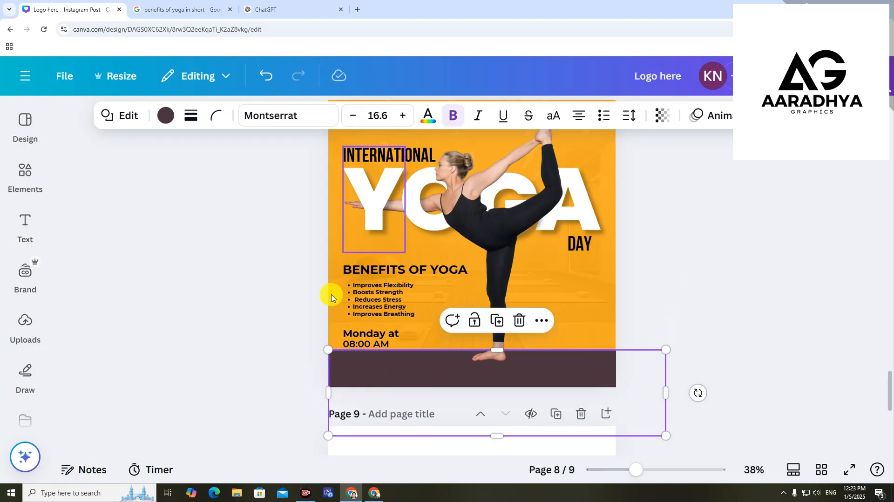
click(700, 276)
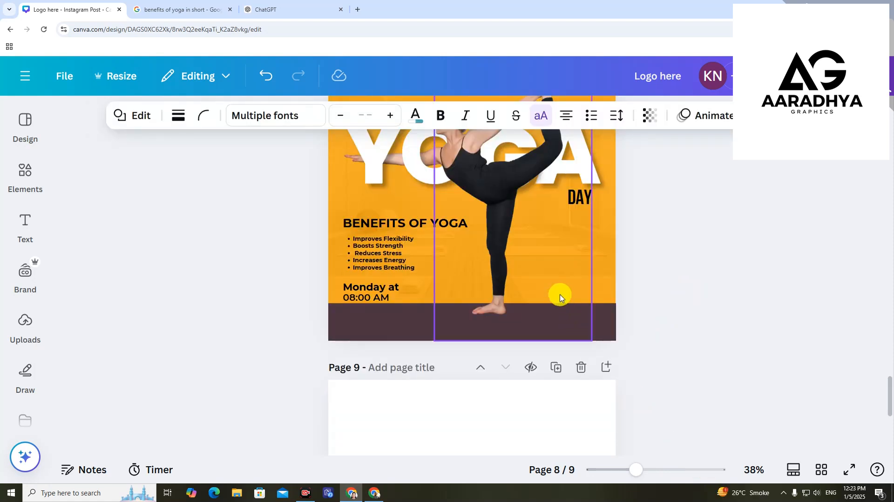
Step: Paste the copied JOIN NOW button onto the right end of the dark band
click(601, 319)
key(ctrl+v)
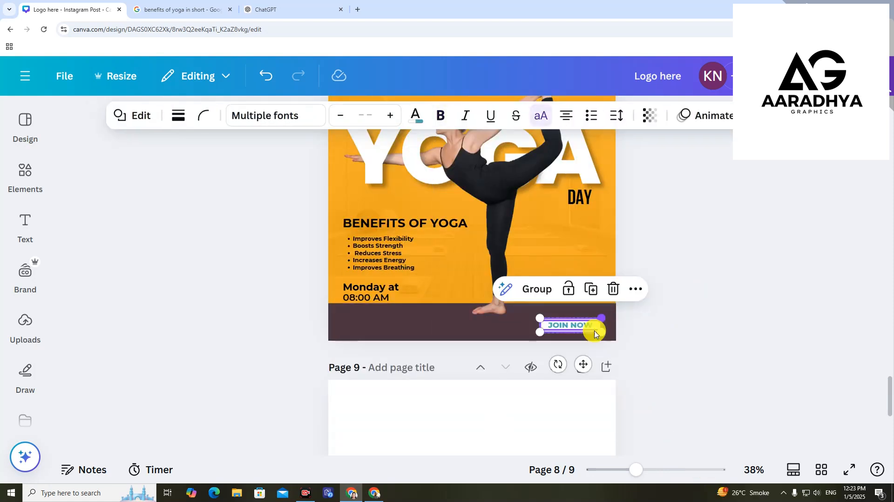
click(662, 328)
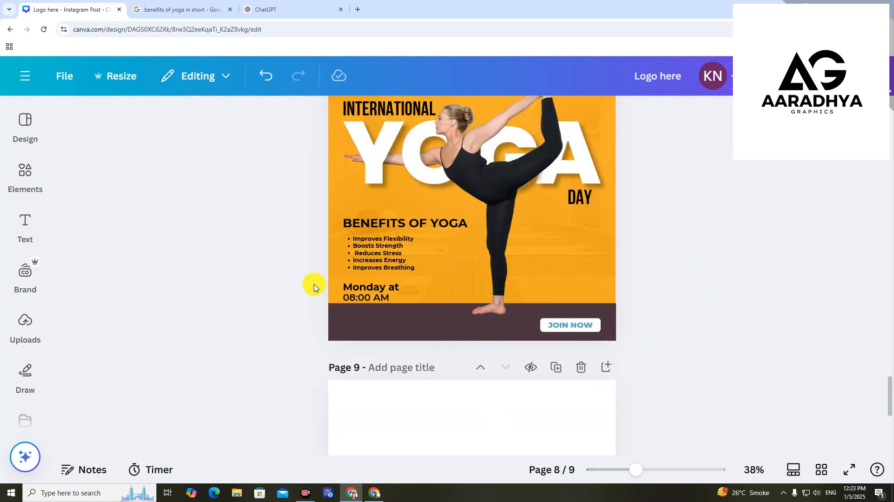
Step: Nudge the "Monday at" and "08:00 AM" lines up together, clear of the dark band
drag(314, 287, 365, 303)
key(Up)
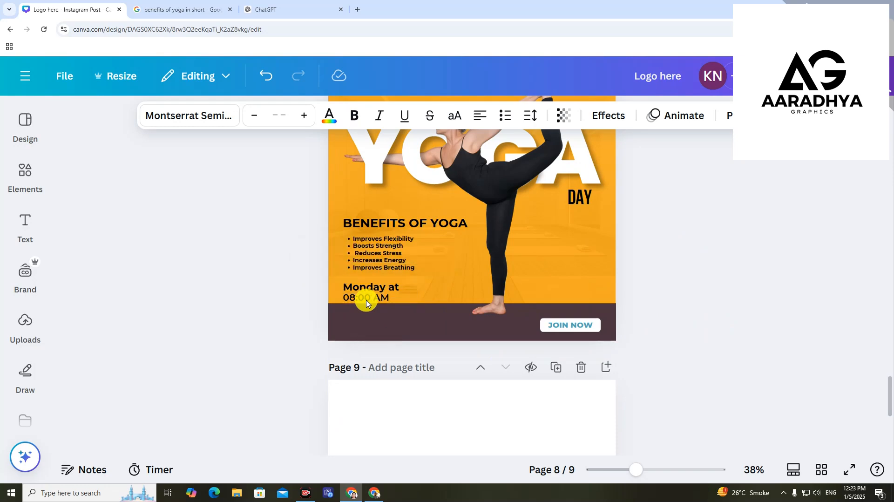
click(771, 323)
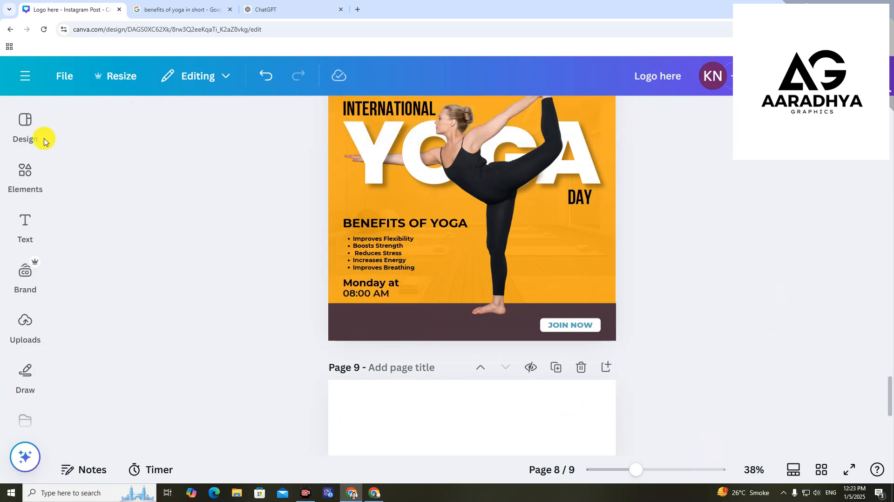
Step: Search the elements for "CONTACT US" and add the blue banner graphic with the orange phone icon
click(26, 179)
click(122, 125)
text(c)
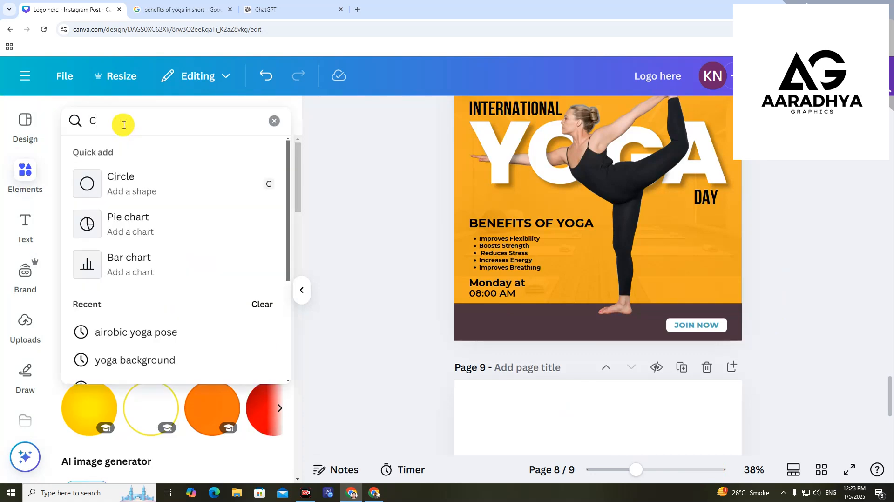
text(ONTACT)
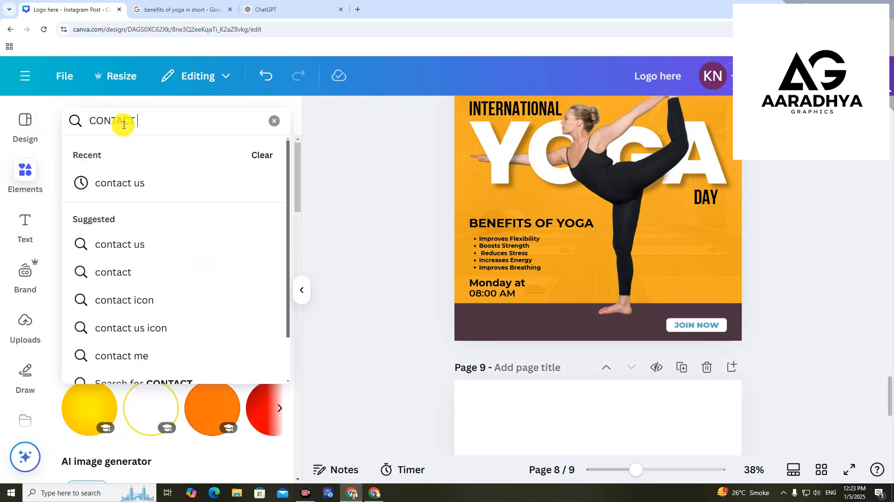
text( US)
key(Return)
click(100, 268)
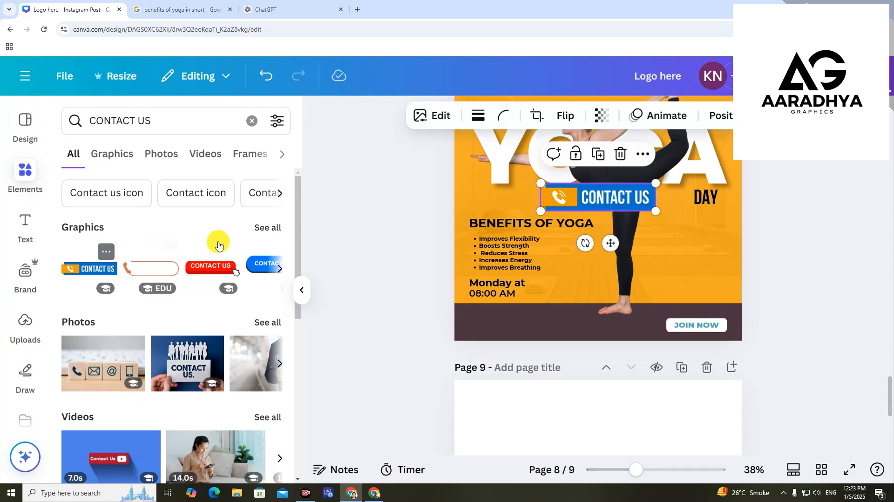
Step: Shrink the contact us graphic and place it at the left end of the dark band
click(302, 290)
drag(482, 198, 385, 319)
drag(436, 332, 391, 321)
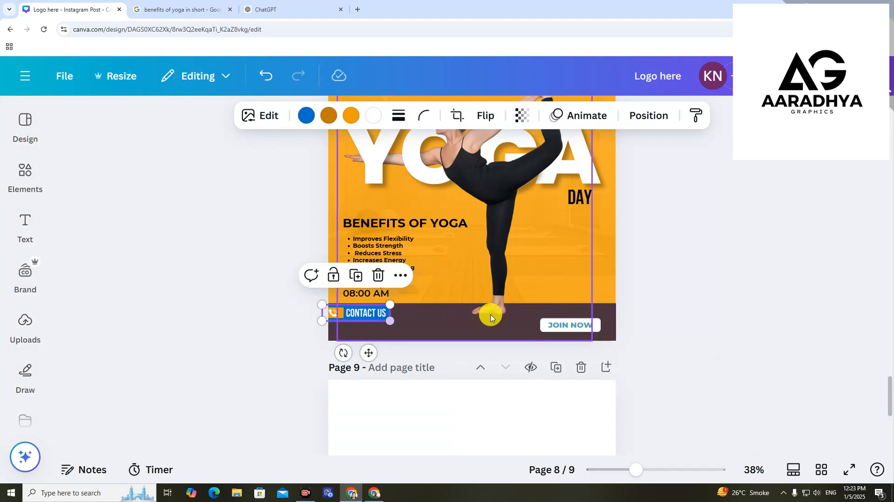
Step: Recolour the contact us graphic with an orange #faa710 body, orange-red accent, white phone panel, and black icon and lettering
click(304, 115)
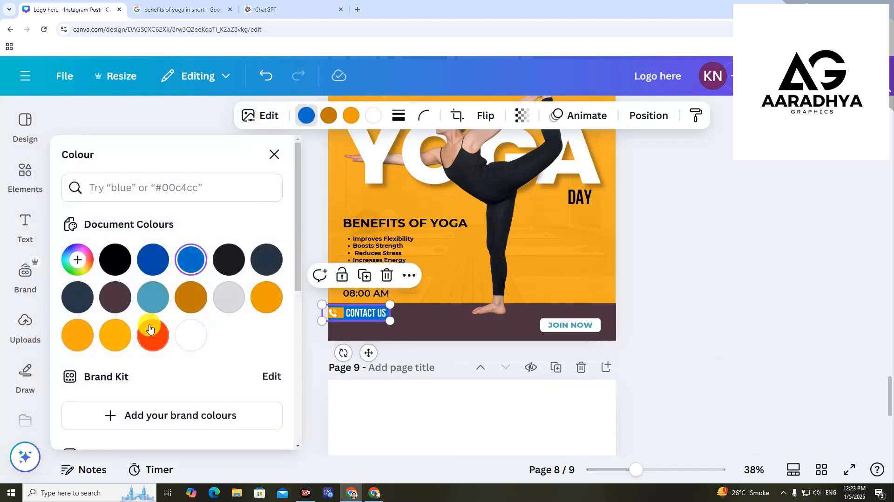
click(79, 339)
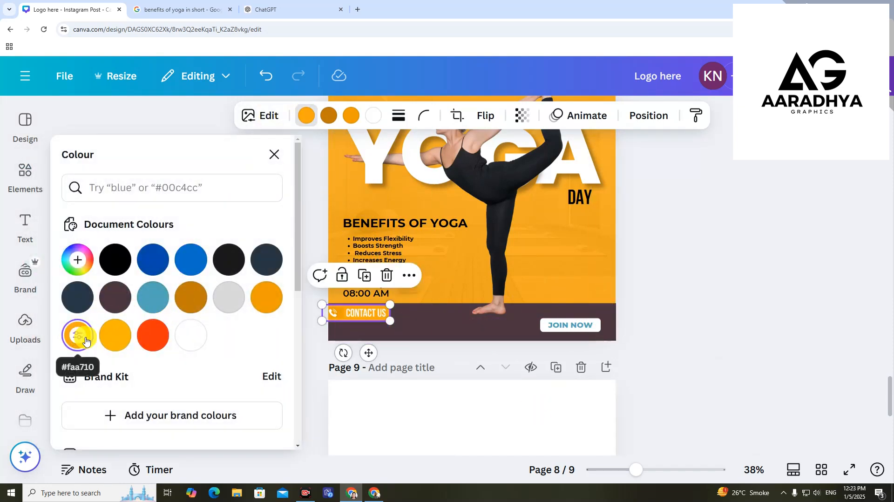
click(328, 116)
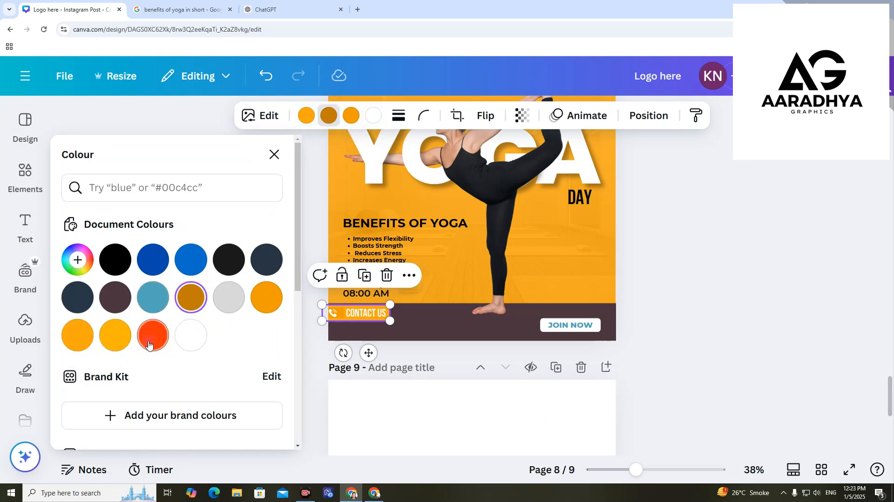
click(704, 471)
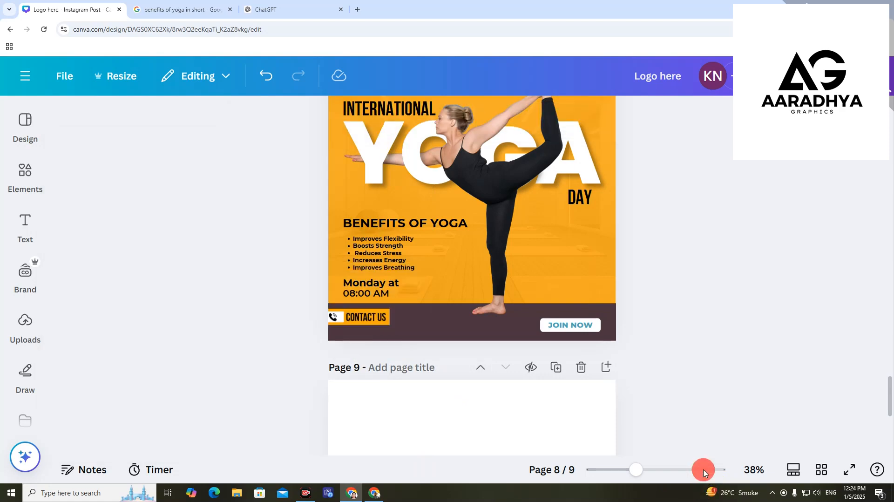
click(338, 319)
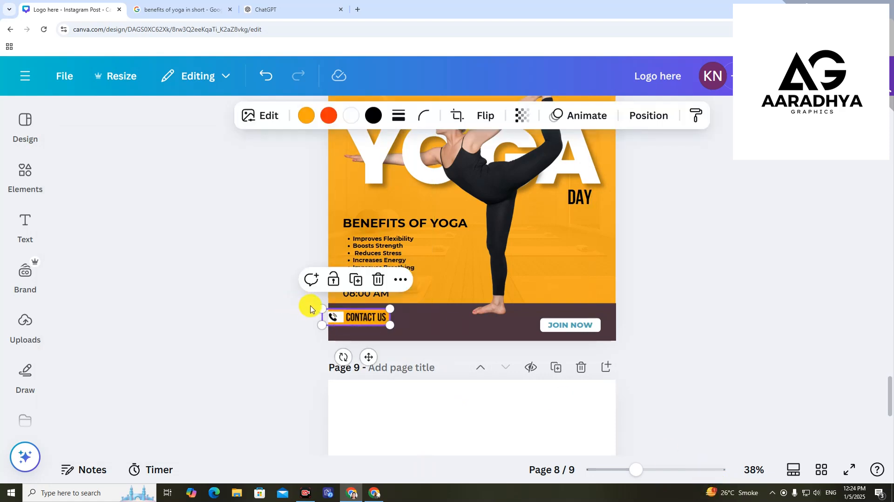
Step: Add a body text line on the dark band beside the contact us graphic and replace its text with the phone number
click(723, 318)
click(369, 315)
click(434, 334)
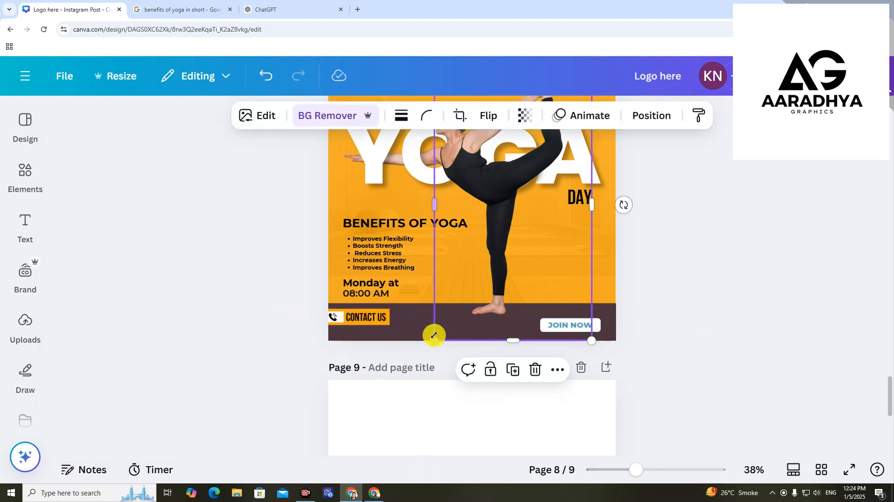
click(15, 224)
click(201, 168)
click(301, 289)
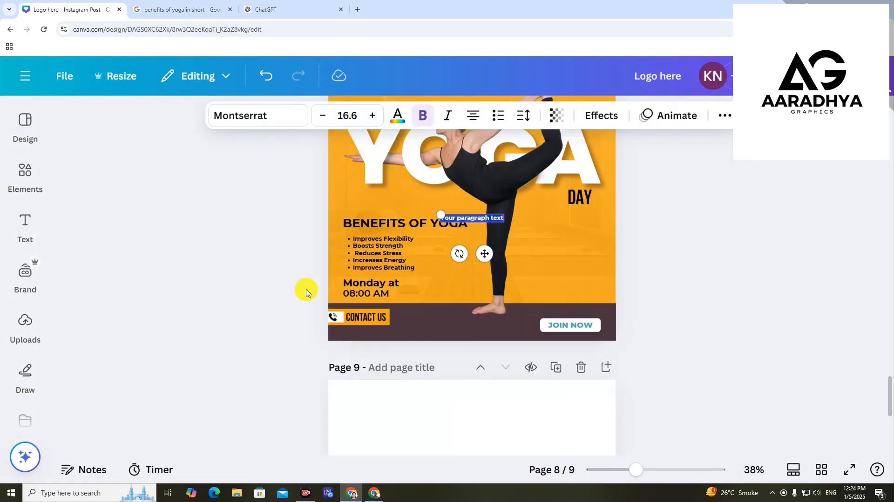
drag(484, 253, 444, 360)
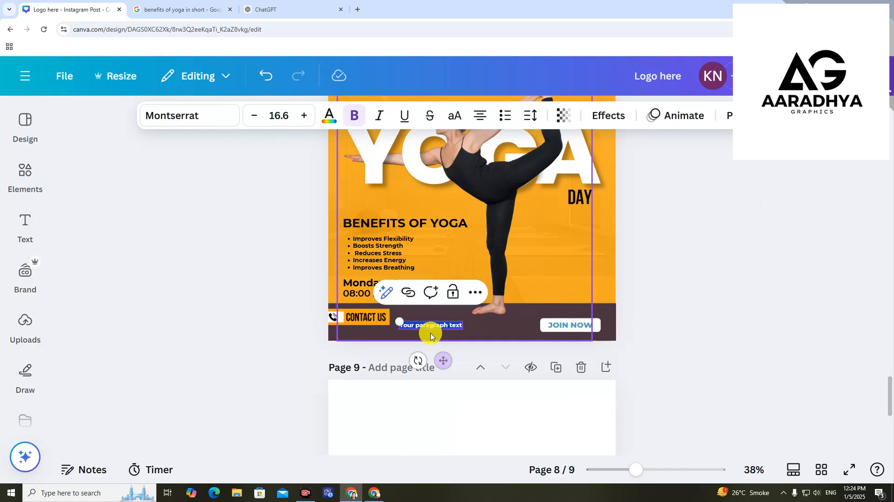
double_click(428, 325)
key(BackSpace)
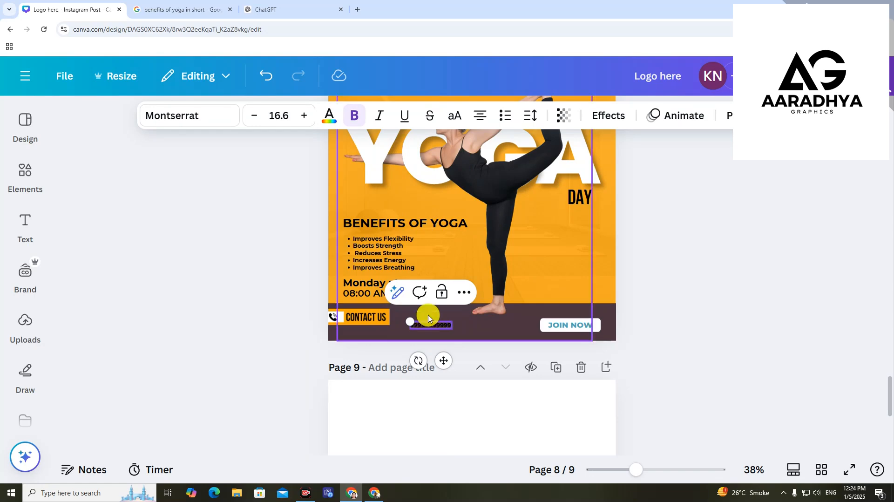
Step: Colour the phone number white and enlarge it to size 31.1 beside the contact us graphic
click(413, 323)
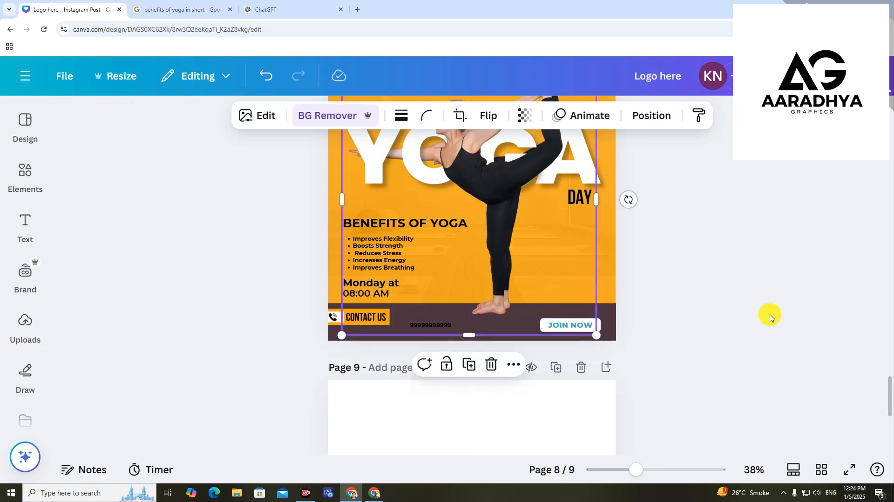
double_click(426, 325)
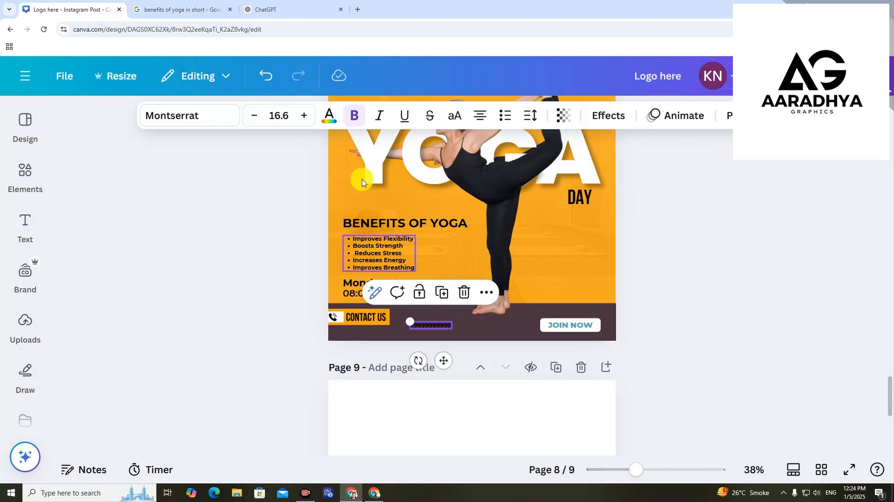
click(326, 121)
click(78, 336)
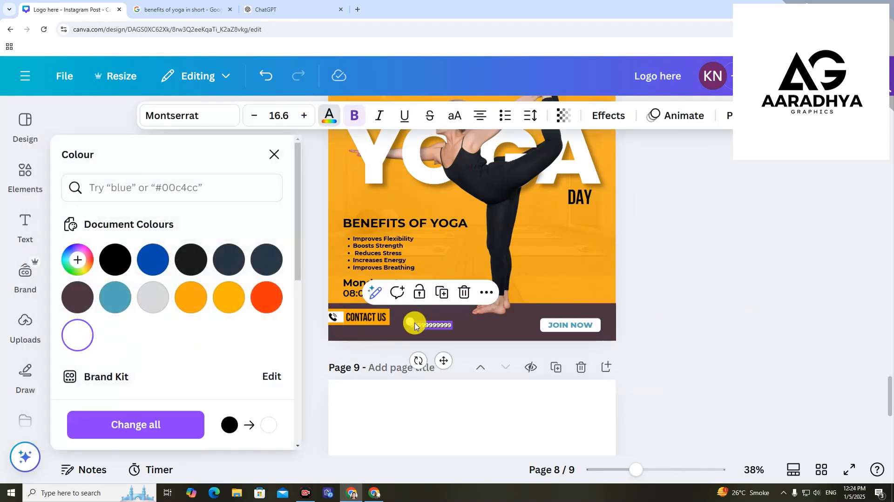
mouse_move(415, 325)
mouse_down()
mouse_move(375, 309)
mouse_move(422, 317)
mouse_up()
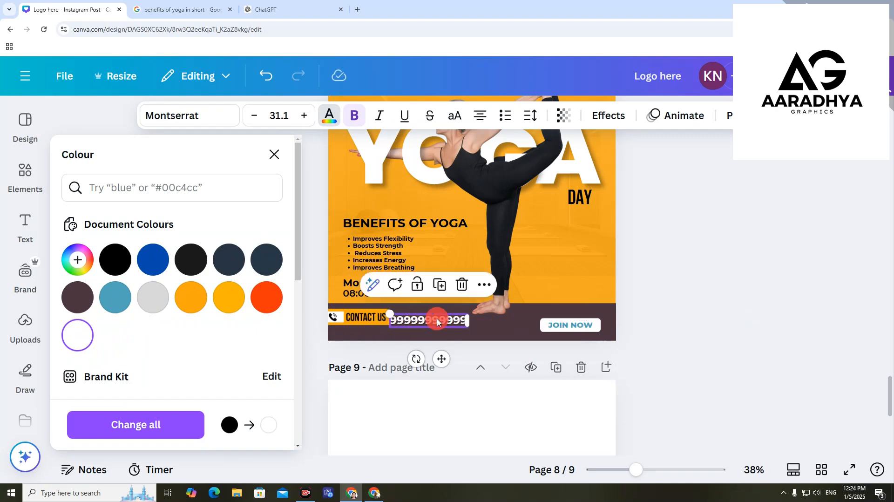
Step: Delete the surplus last digit of the phone number
click(462, 321)
key(BackSpace)
click(696, 323)
click(468, 323)
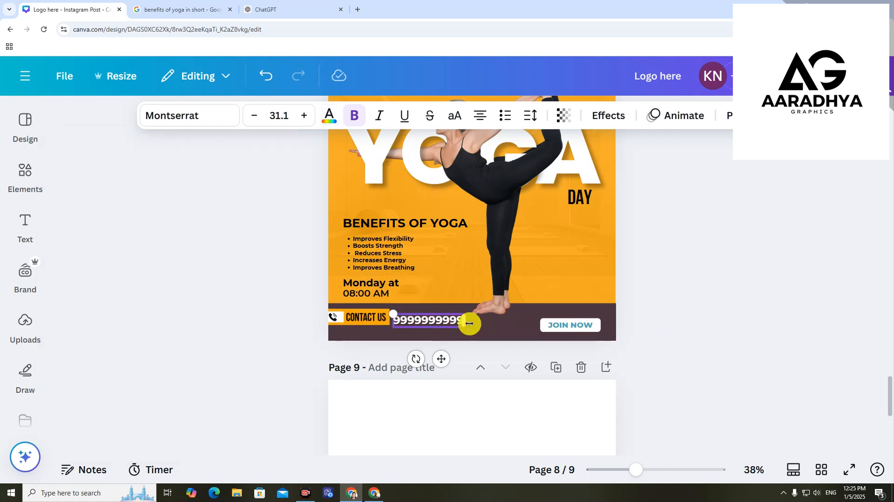
Step: Try the Bebas Neue font on the phone number
click(120, 253)
double_click(425, 320)
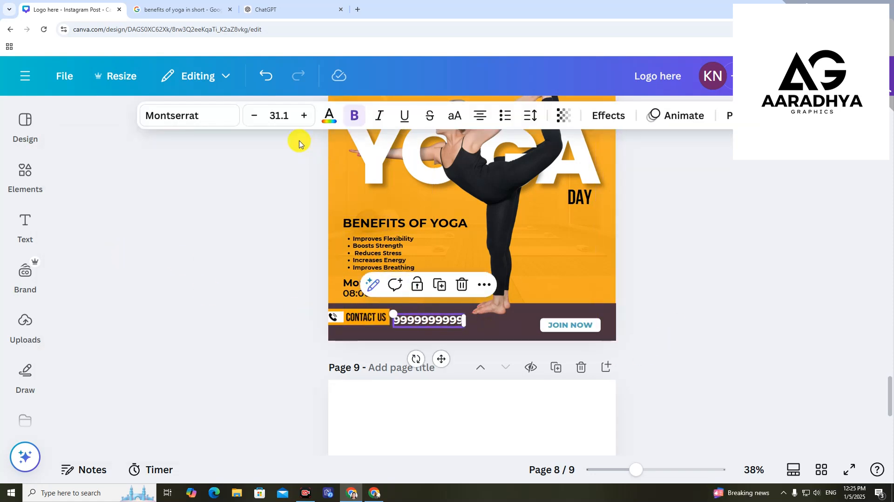
click(176, 116)
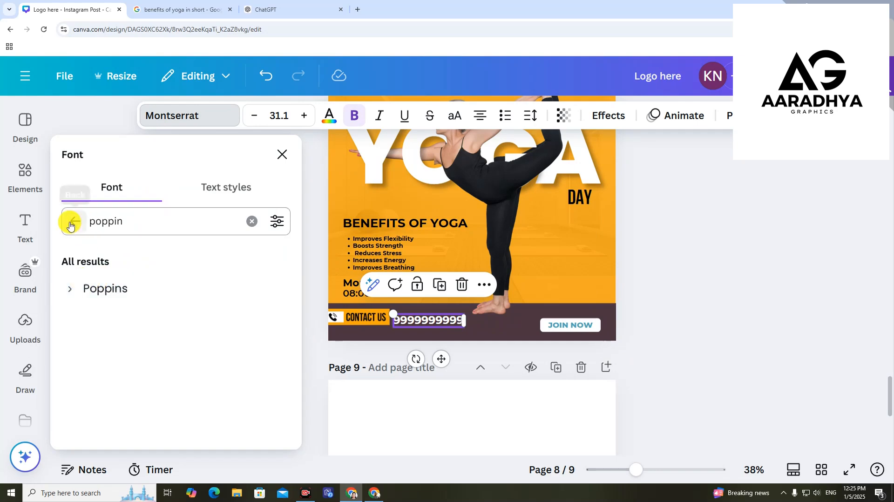
click(74, 221)
click(154, 344)
click(713, 309)
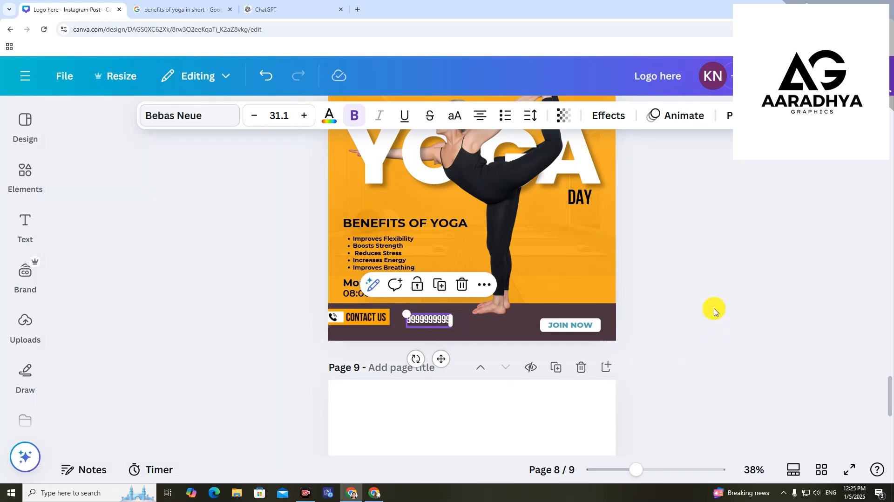
Step: Move the phone number left, close to the contact us graphic and level with it
click(418, 325)
key(Left)
key(Left)
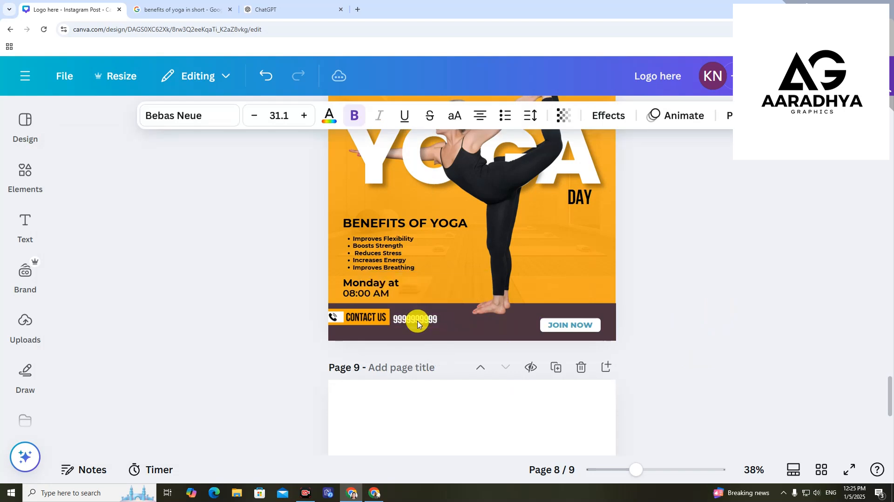
Step: Try Montserrat on the phone number and settle on the Glacial Indifference font
click(209, 115)
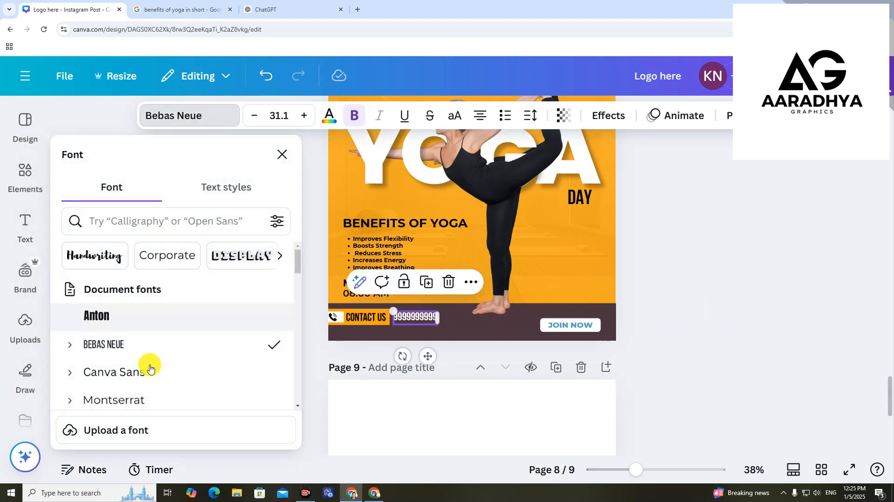
click(158, 396)
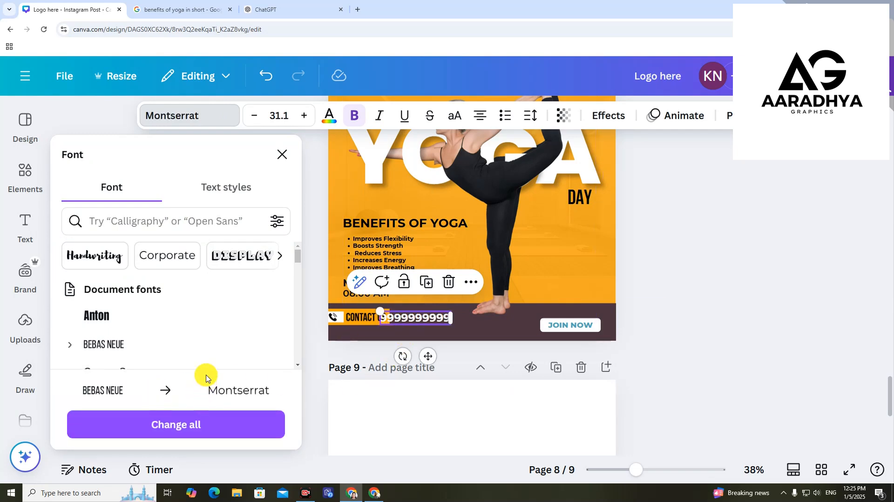
scroll(175, 333, down, 5)
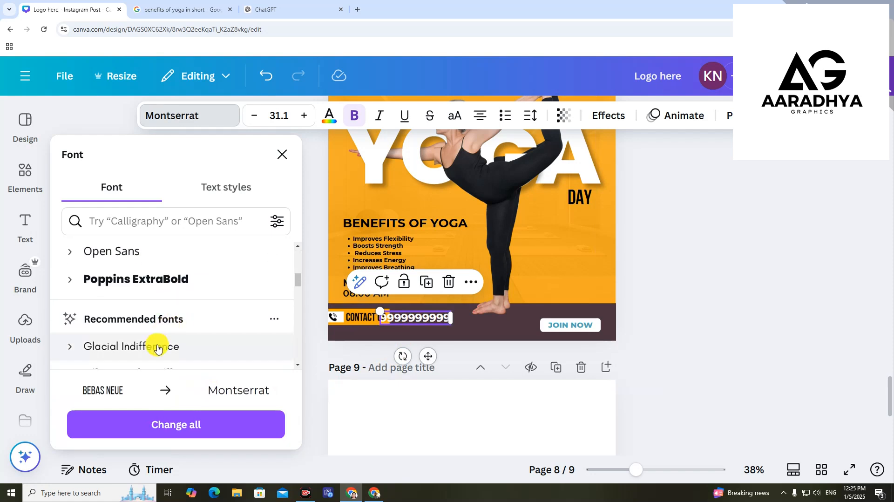
click(157, 347)
click(788, 319)
Step: Shift the phone number right until it clears the contact us graphic, keeping it level with the lettering
click(422, 321)
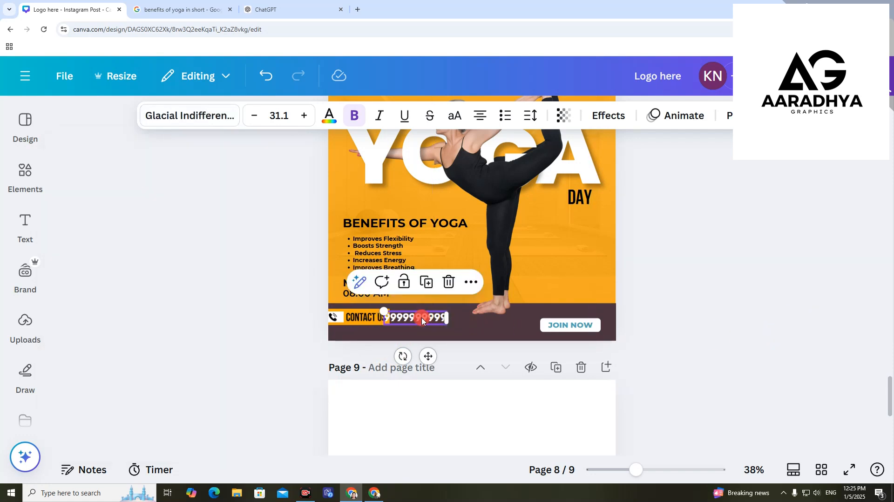
drag(422, 320, 428, 319)
click(728, 328)
click(404, 318)
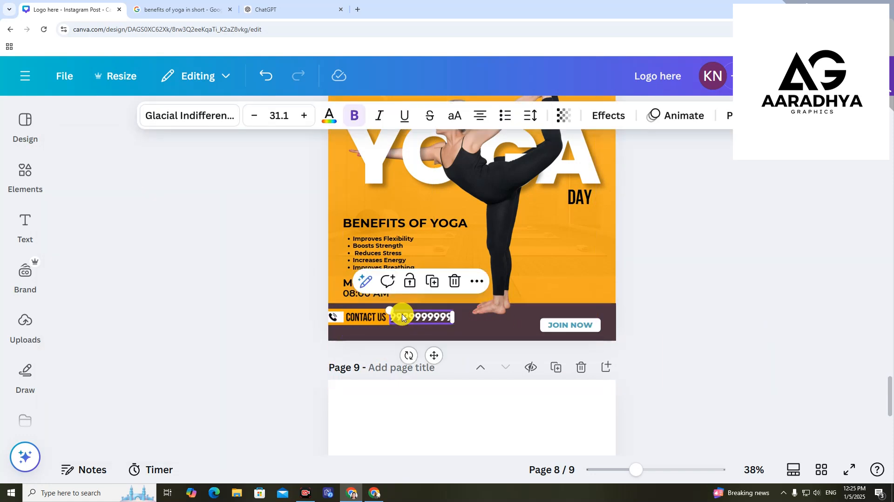
click(402, 317)
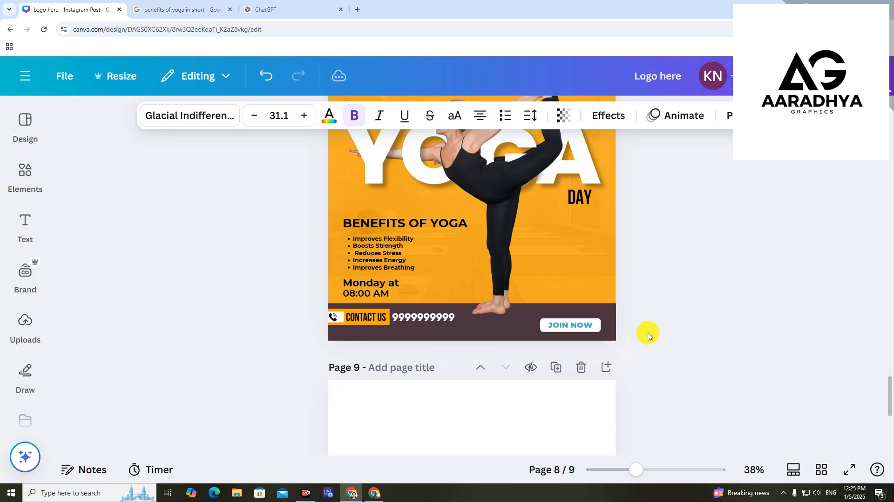
click(690, 333)
Step: Nudge the yoga woman slightly up and to the right so her foot rests on the dark band's upper edge
scroll(701, 410, up, 1)
scroll(701, 410, up, 1)
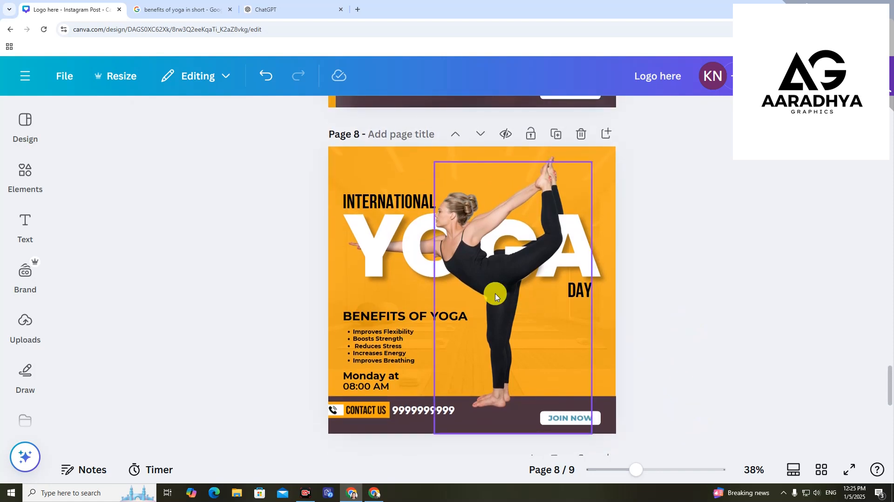
click(495, 293)
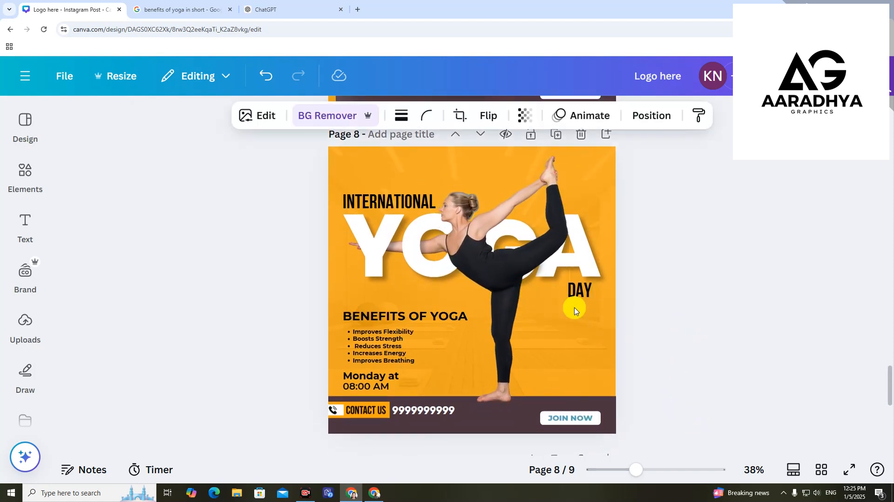
click(741, 388)
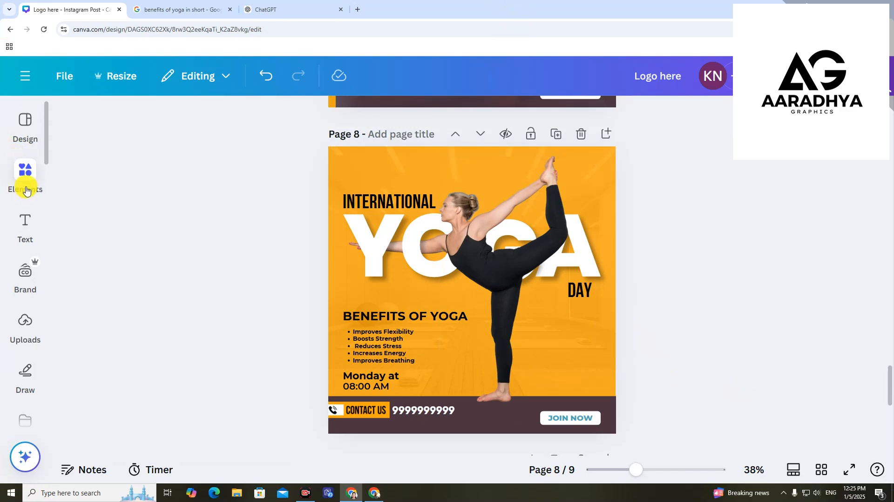
Step: Add a subheading reading "LOGO HERE" above the INTERNATIONAL title line
click(24, 227)
click(198, 354)
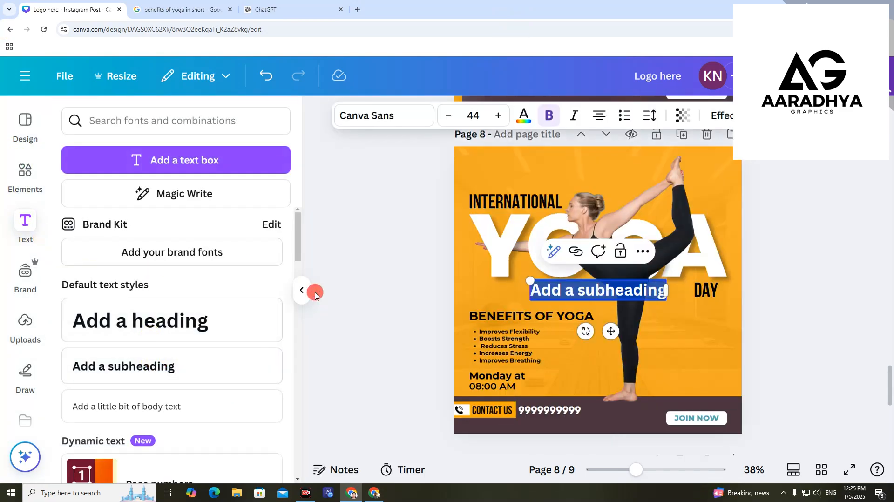
drag(580, 292, 513, 169)
double_click(513, 168)
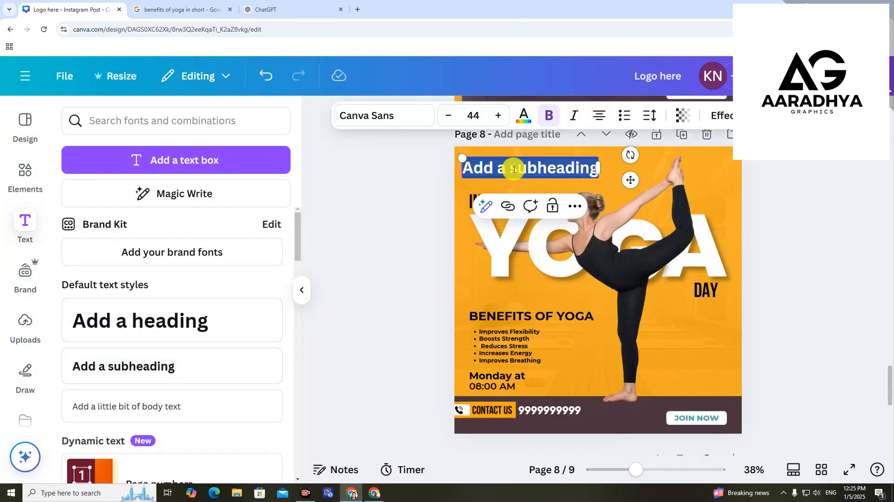
text(LOGO)
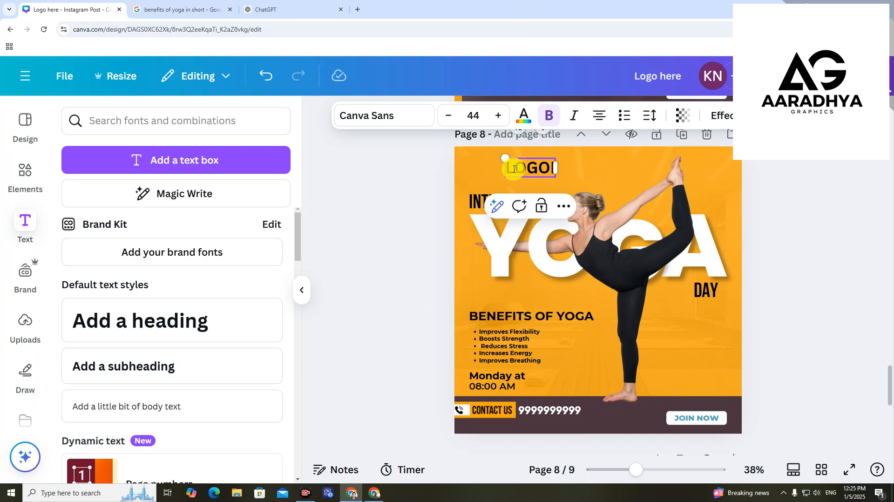
key(BackSpace)
text(HERE)
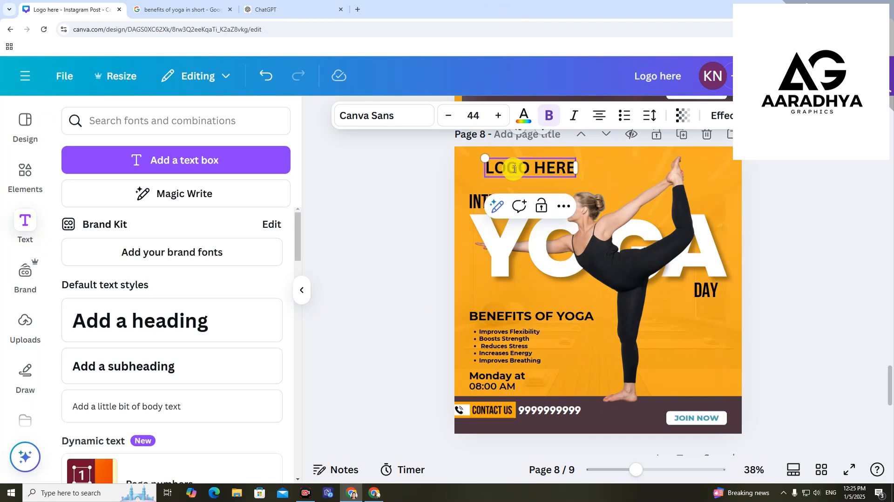
Step: Wrap the LOGO HERE text onto two lines, shrink it to size 27.7 and tighten its line spacing
drag(580, 167, 551, 167)
drag(550, 198, 526, 179)
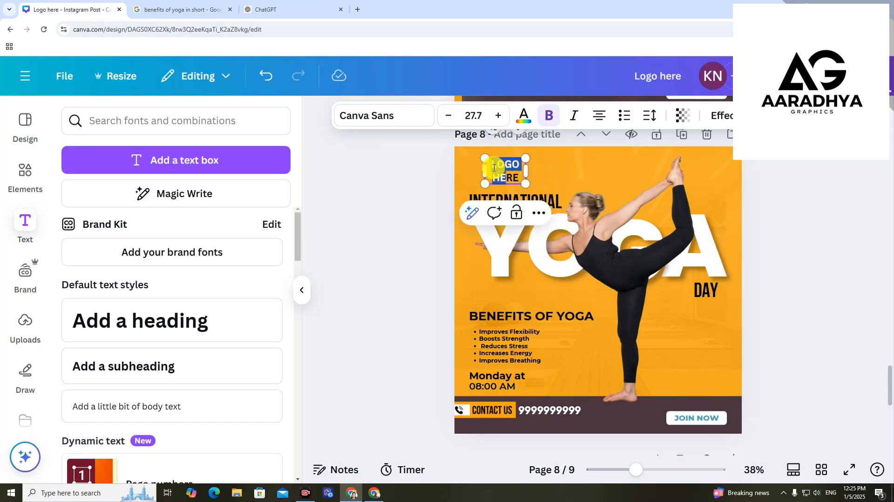
click(650, 116)
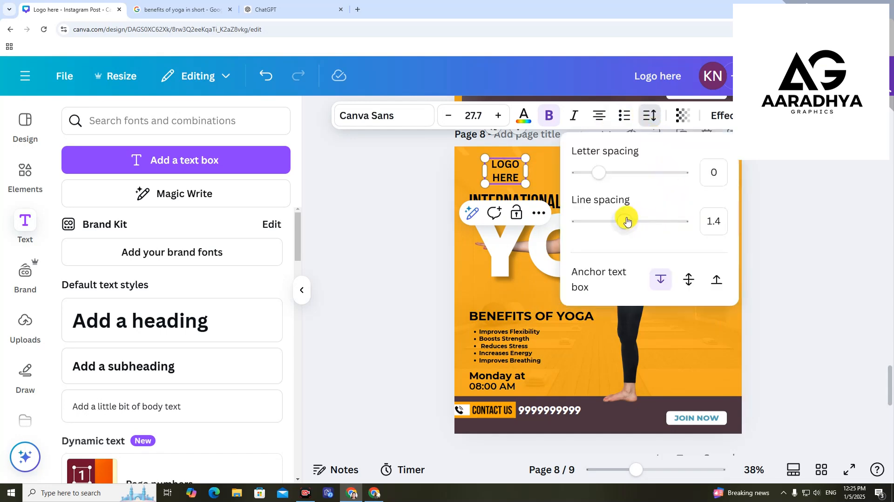
drag(624, 220, 607, 221)
click(826, 257)
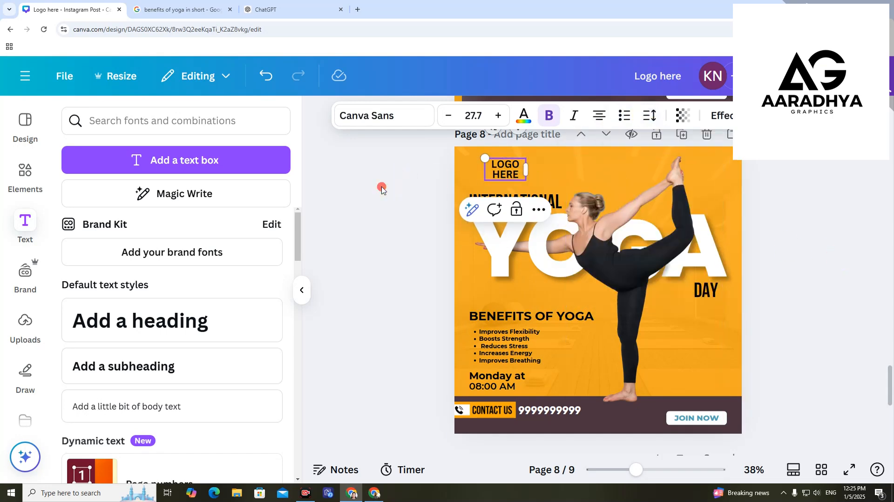
Step: Left-align the LOGO HERE text and place it in the design's upper-left corner
drag(500, 170, 476, 171)
click(599, 116)
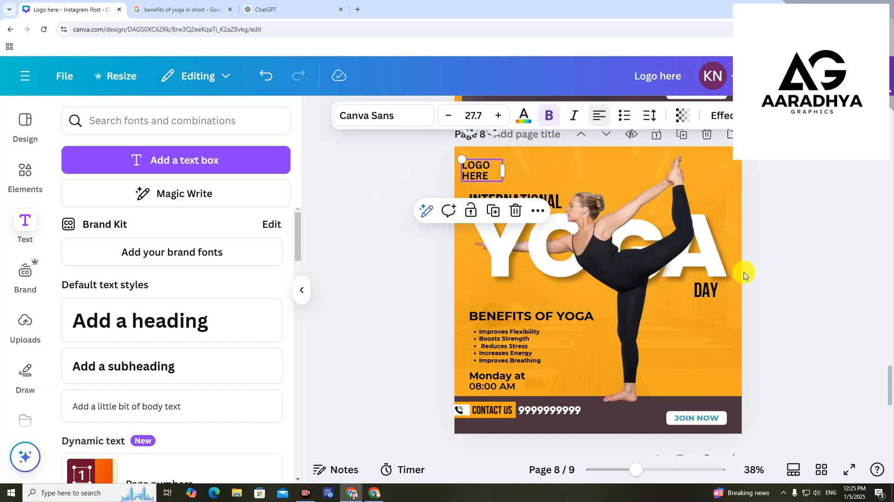
click(854, 311)
click(475, 175)
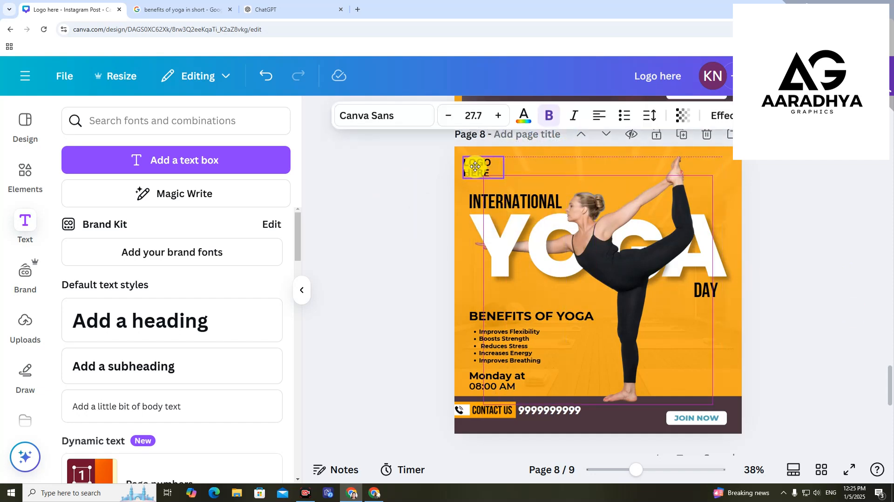
Step: Recolour the LOGO HERE text white
click(524, 116)
click(78, 296)
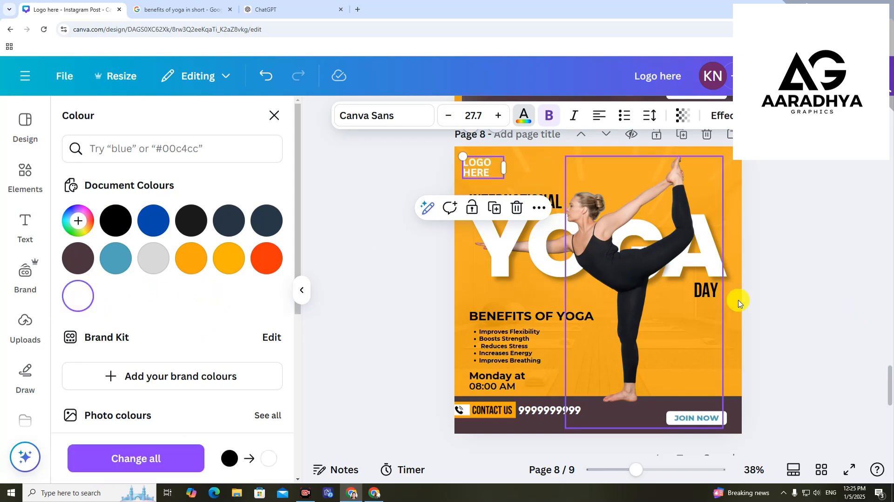
click(808, 287)
click(302, 289)
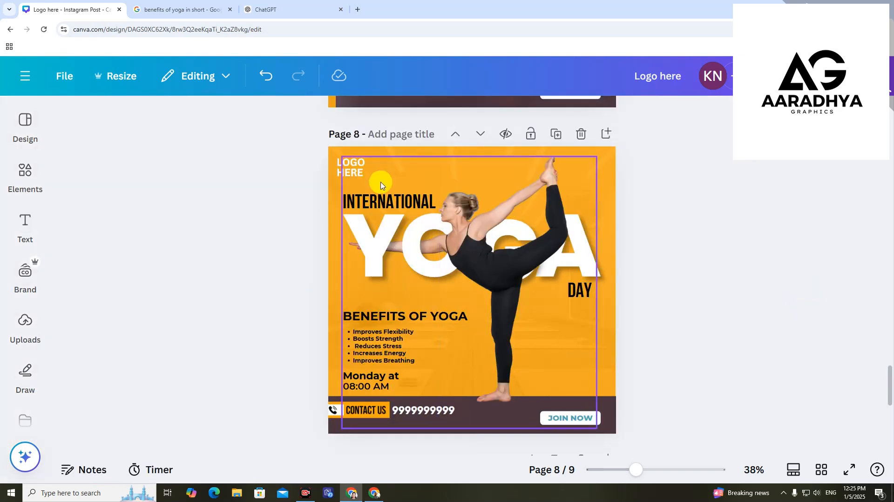
click(357, 167)
click(746, 201)
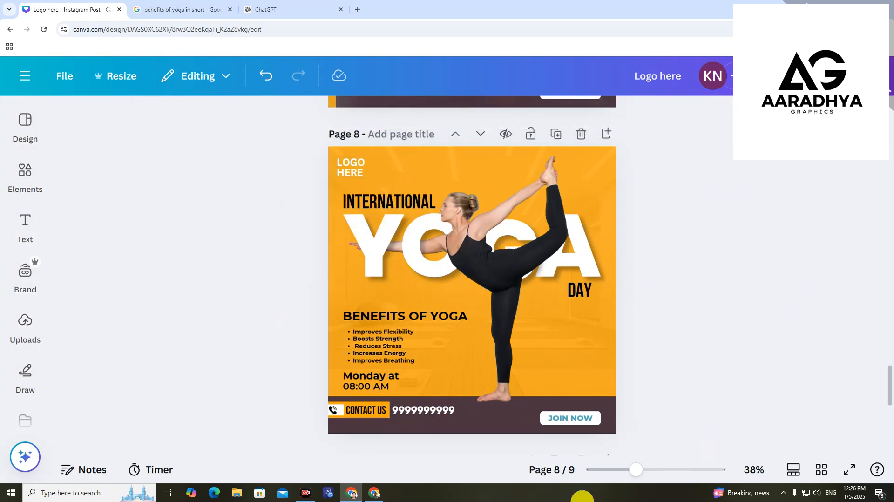
Step: Recolour the JOIN NOW button text black
click(565, 417)
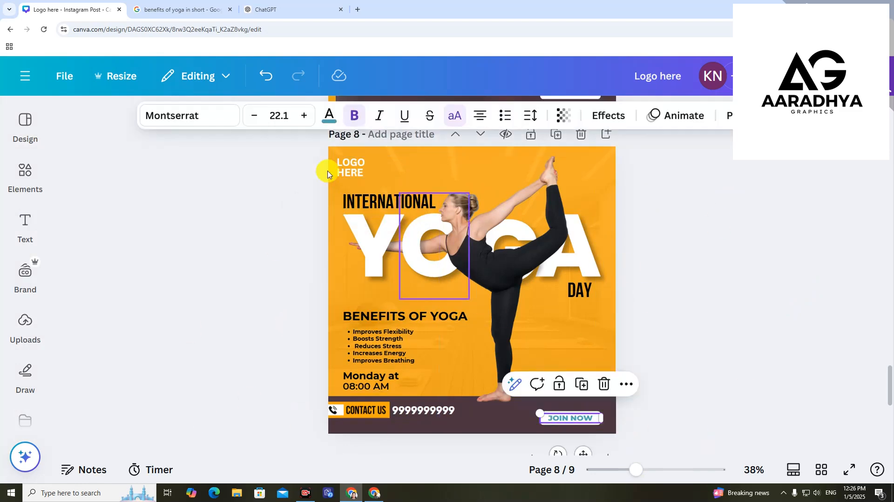
click(329, 115)
click(115, 259)
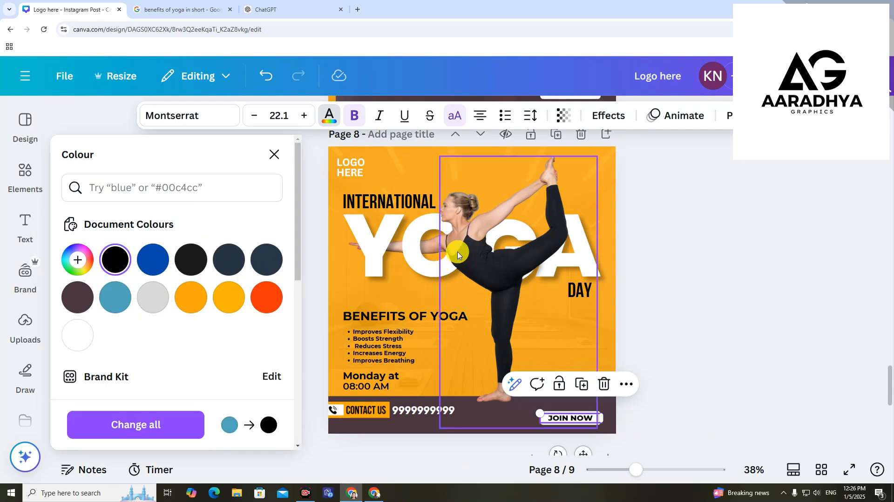
click(678, 199)
click(359, 424)
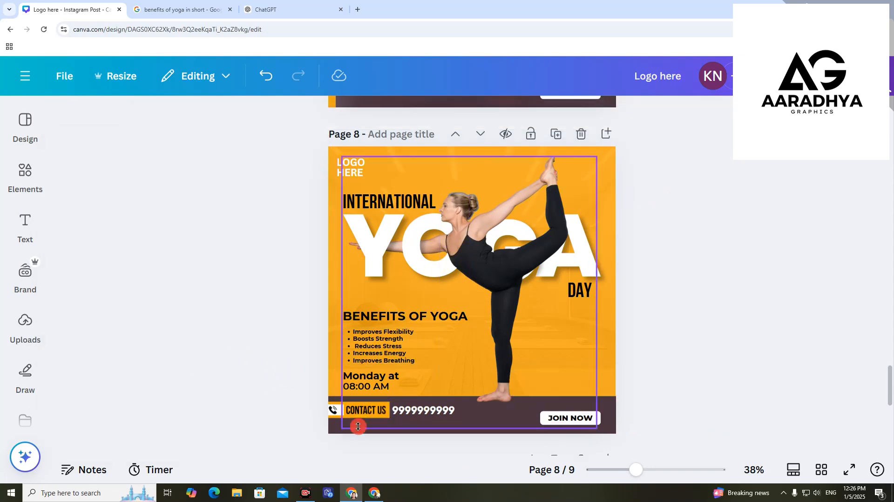
click(685, 319)
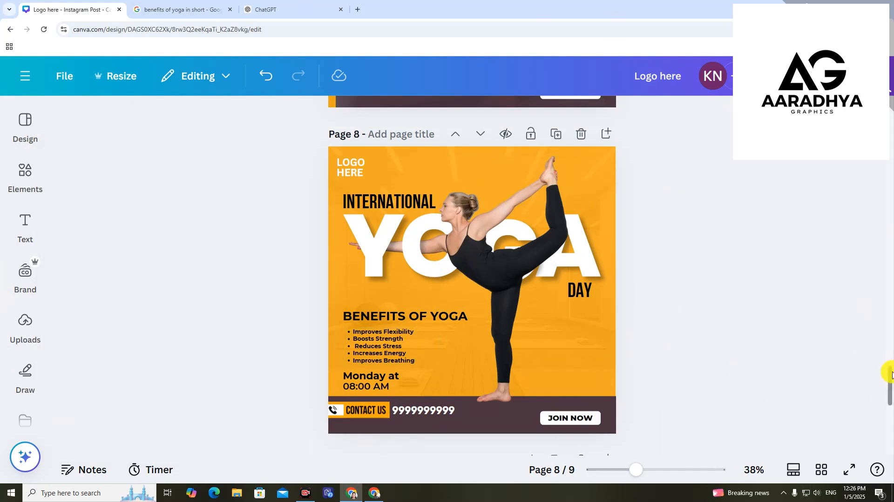